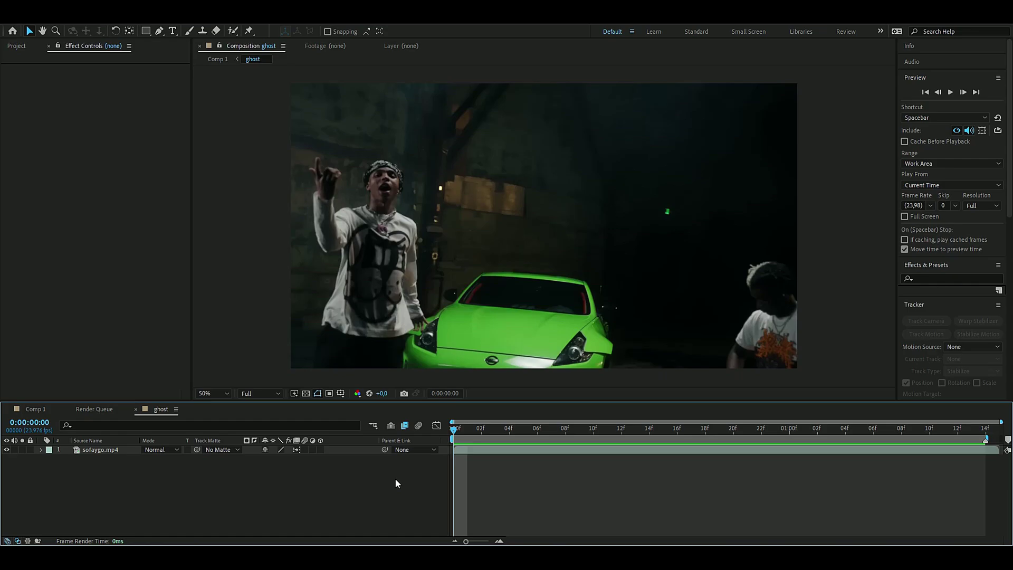
Step: Scrub through and preview the roto-brushed rapper clip
{"action": "left_click_drag", "start_coordinate": [458, 429], "coordinate": [500, 460]}
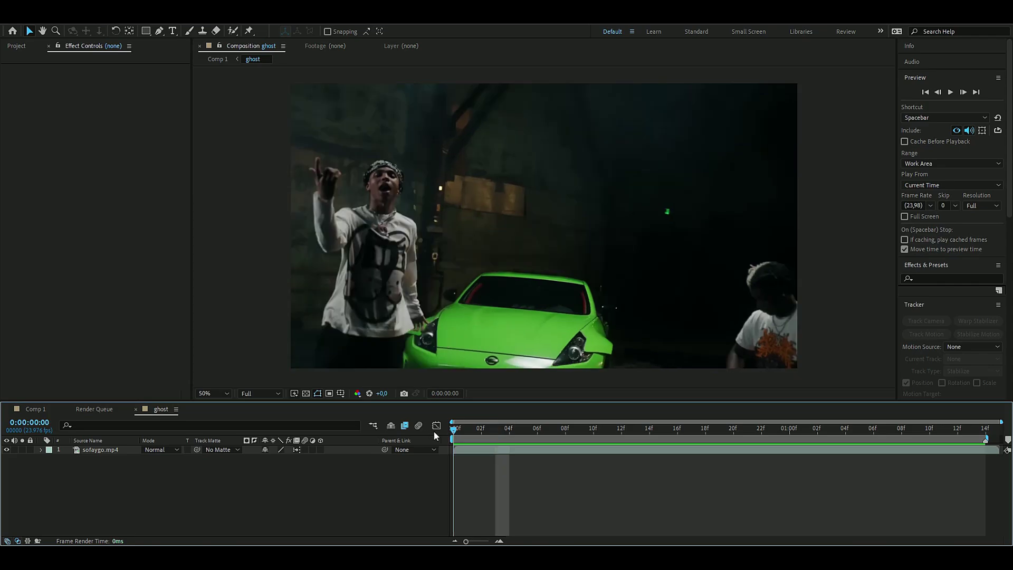
{"action": "left_click", "coordinate": [537, 429]}
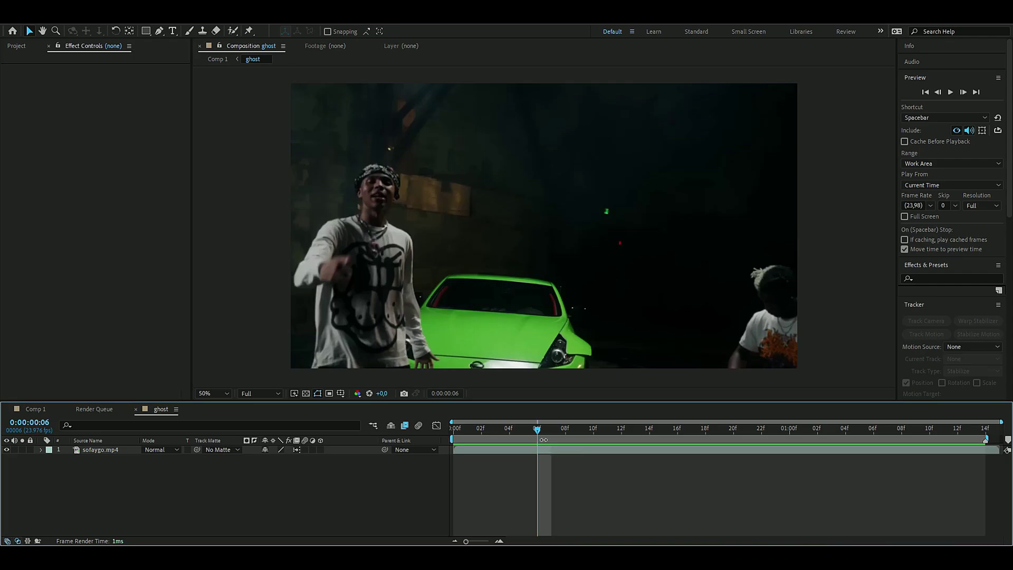
{"action": "key", "text": "space"}
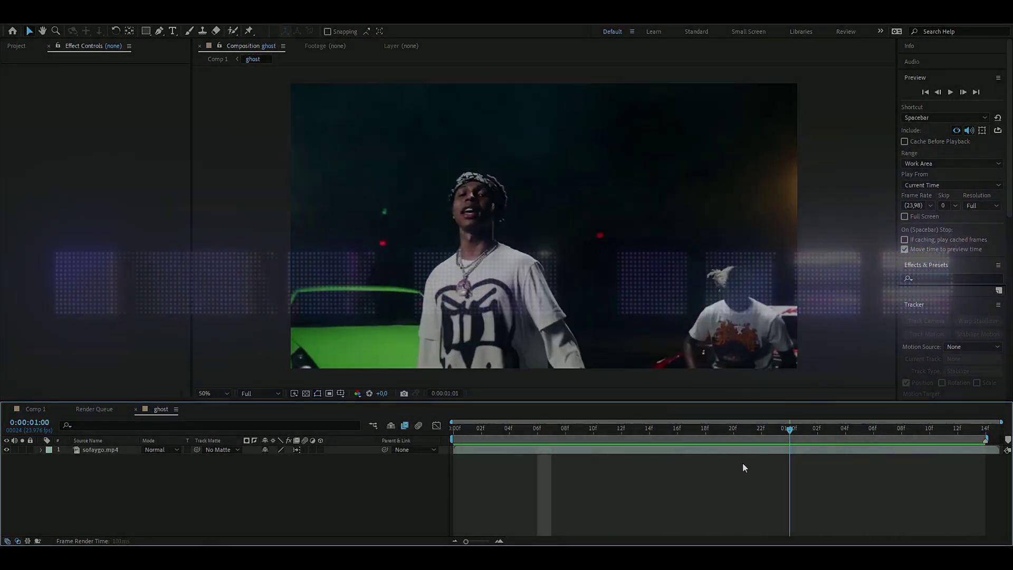
{"action": "key", "text": "space"}
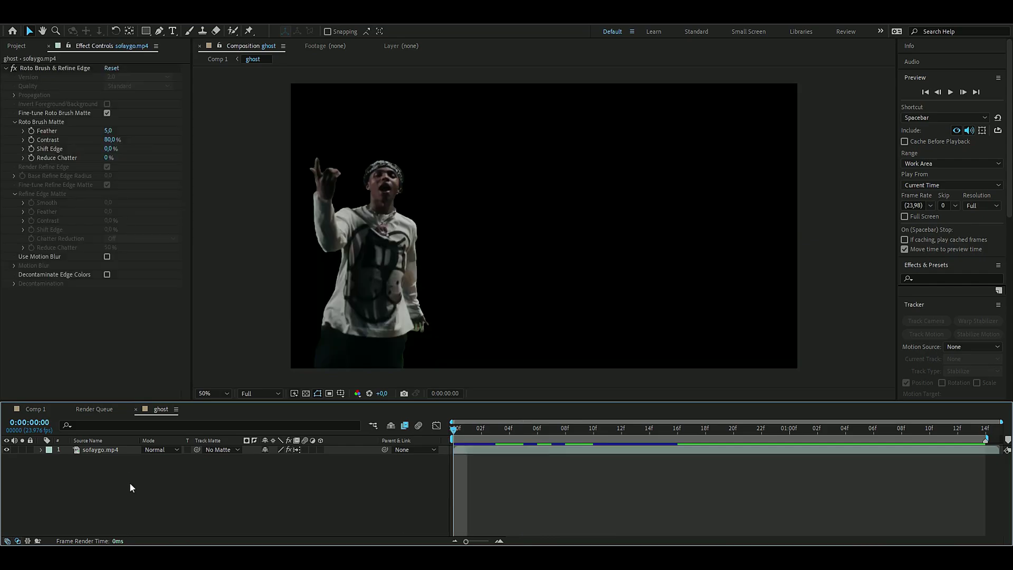
Step: Pre-compose the sofaygo.mp4 layer into a new composition named sofaygo
{"action": "left_click", "coordinate": [109, 451]}
{"action": "right_click", "coordinate": [495, 451]}
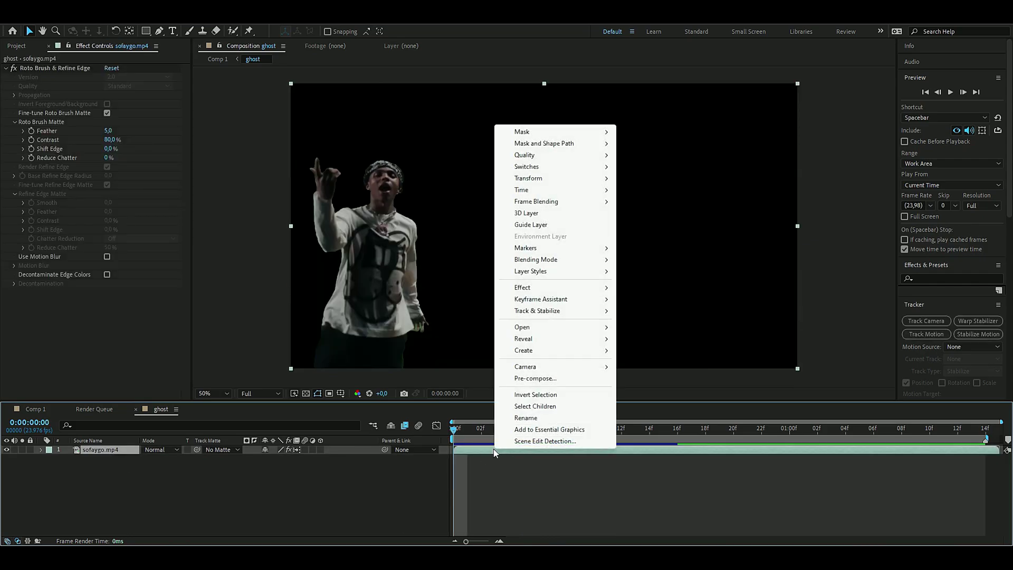
{"action": "left_click", "coordinate": [544, 378]}
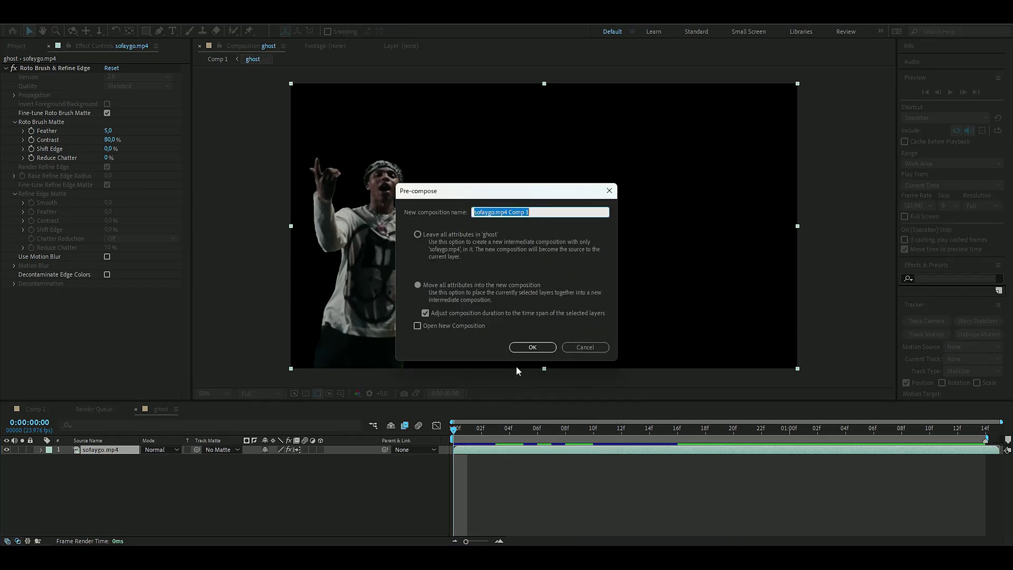
{"action": "type", "text": "sofa"}
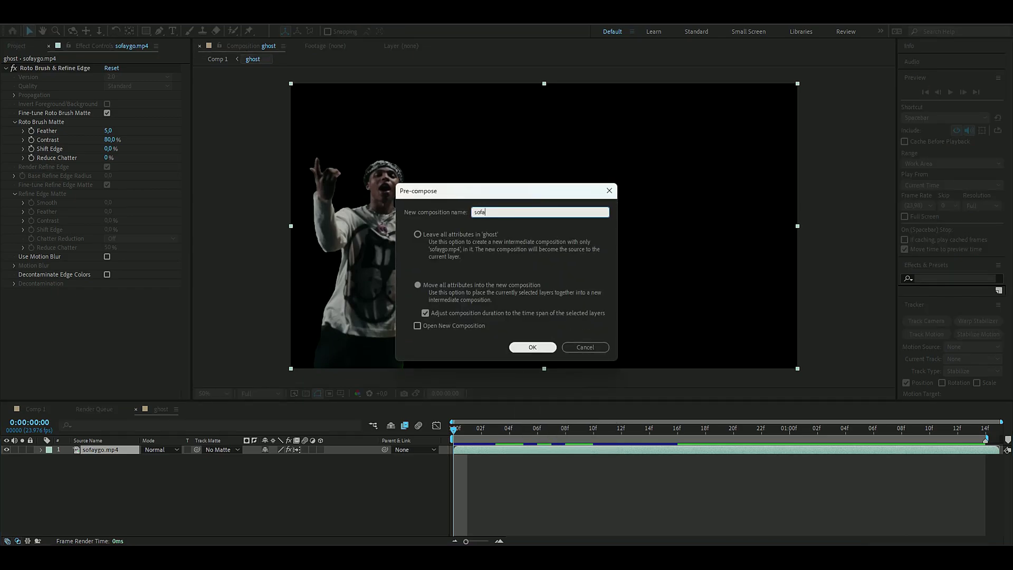
{"action": "type", "text": "ygo"}
{"action": "left_click", "coordinate": [532, 350]}
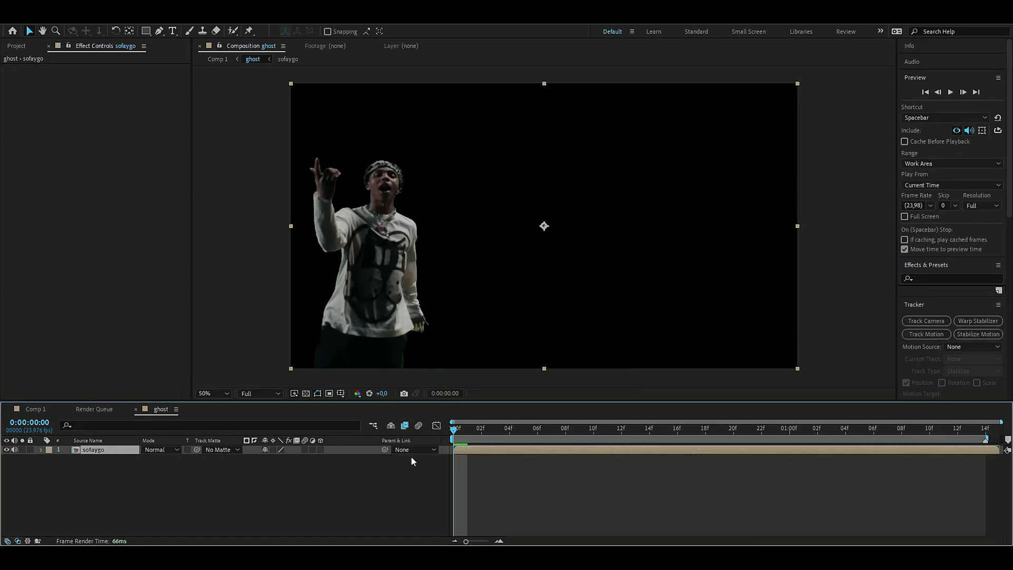
Step: Copy sofaygo.mp4 from inside the sofaygo precomp and paste it into the ghost composition
{"action": "double_click", "coordinate": [473, 449]}
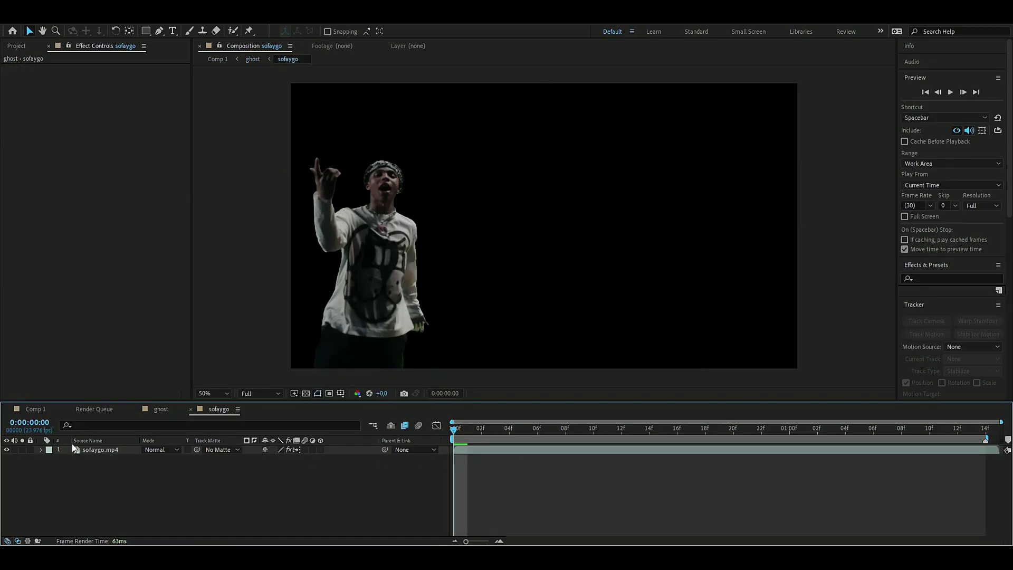
{"action": "left_click", "coordinate": [95, 453]}
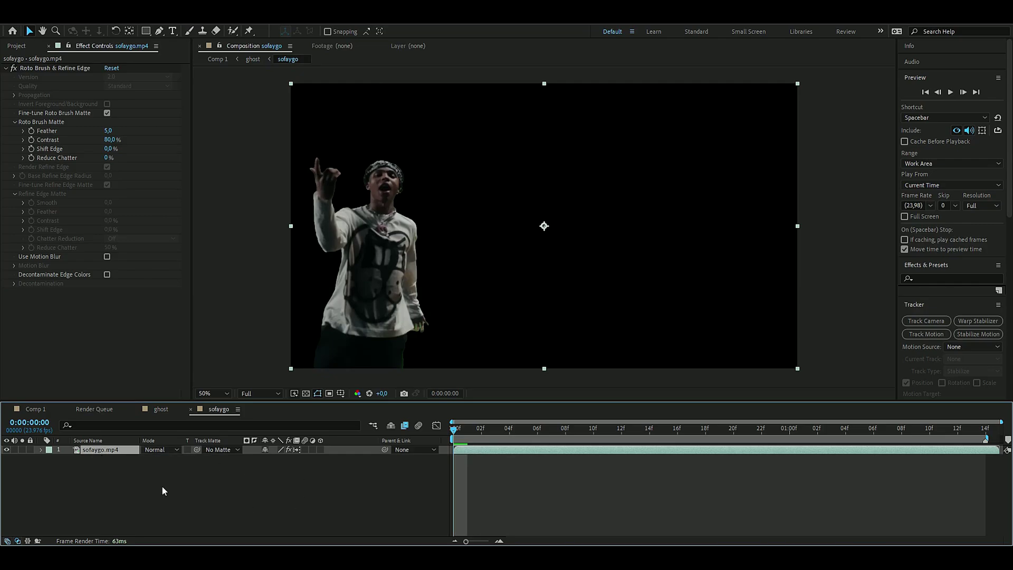
{"action": "left_click", "coordinate": [161, 411]}
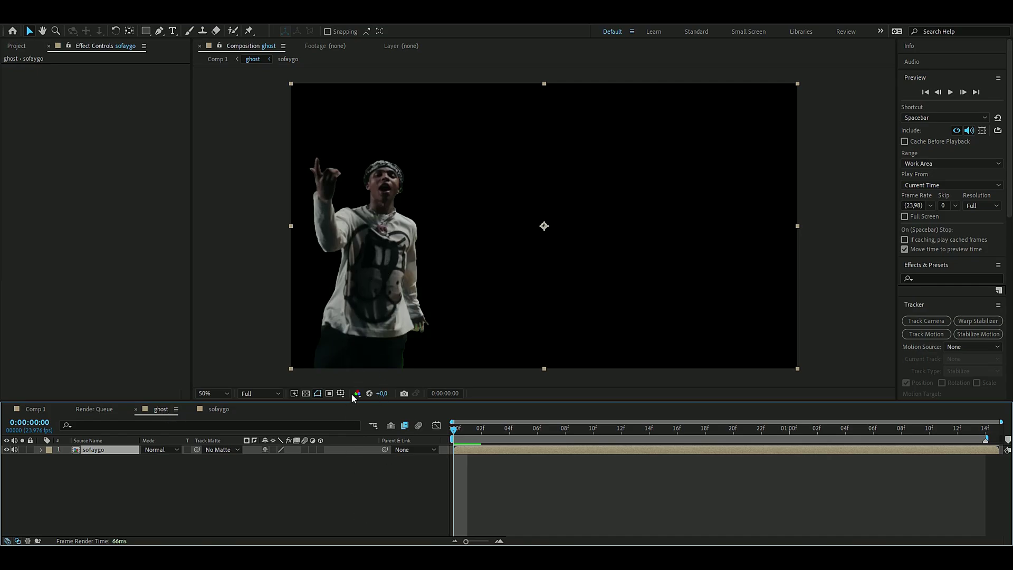
{"action": "key", "text": "ctrl+v"}
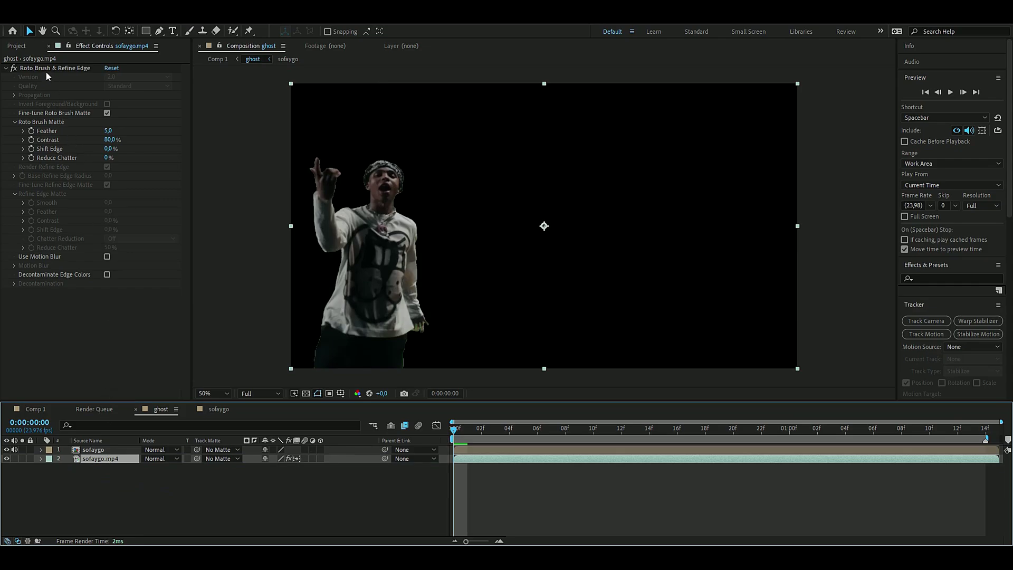
Step: Delete the Roto Brush & Refine Edge effect from the pasted sofaygo.mp4 copy
{"action": "left_click", "coordinate": [69, 70]}
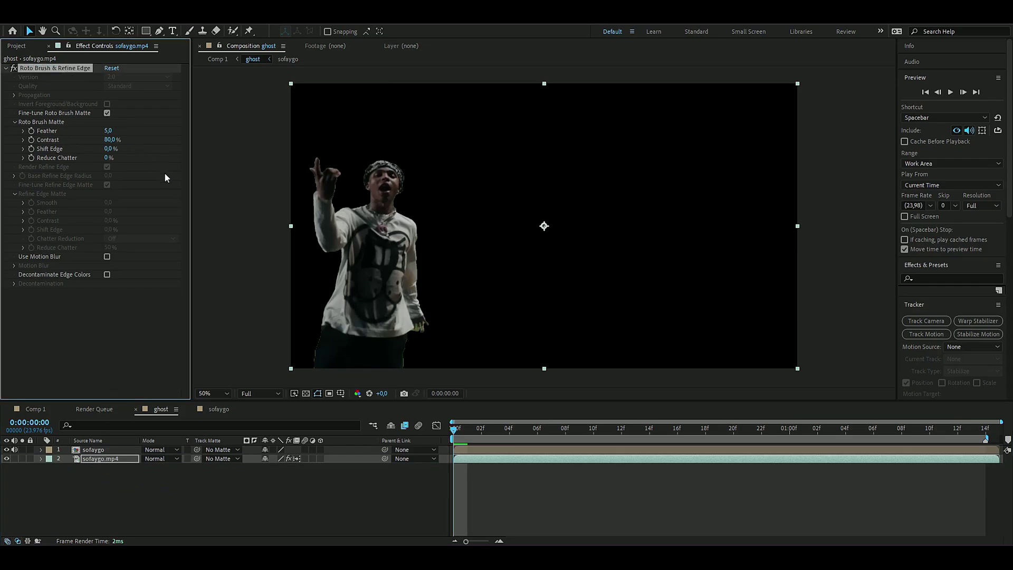
{"action": "key", "text": "Delete"}
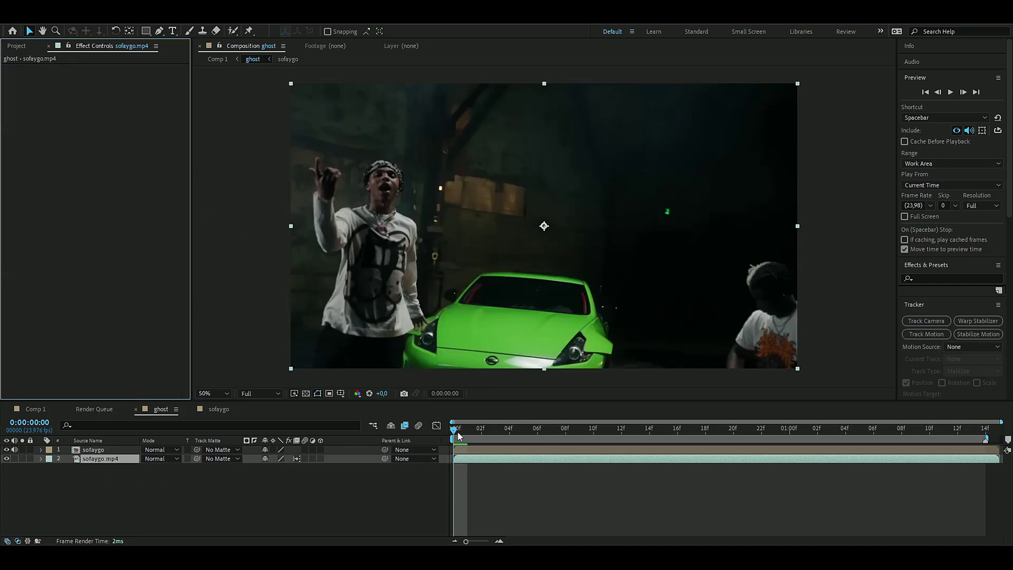
{"action": "mouse_move", "coordinate": [455, 431]}
{"action": "left_mouse_down"}
{"action": "mouse_move", "coordinate": [509, 433]}
{"action": "mouse_move", "coordinate": [454, 433]}
{"action": "left_mouse_up"}
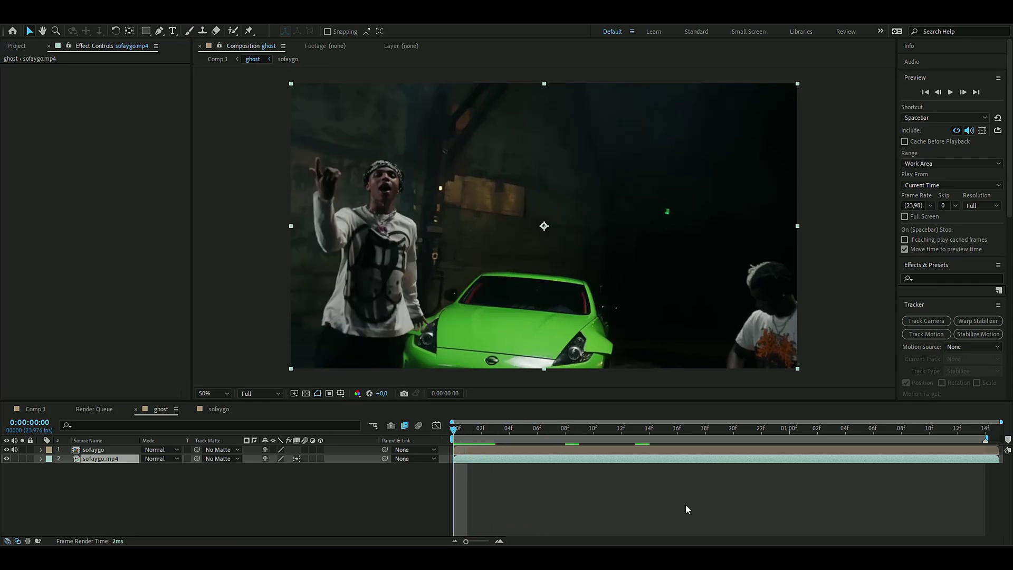
{"action": "left_click", "coordinate": [91, 450]}
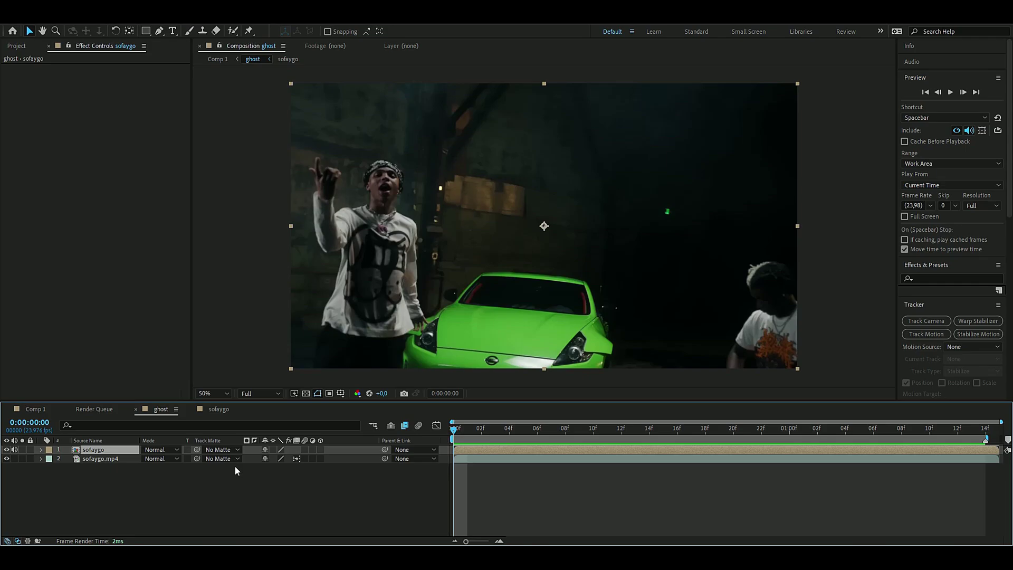
Step: Apply BCC Temporal Blur to the sofaygo cutout and zoom in to inspect the trails
{"action": "key", "text": "ctrl+space"}
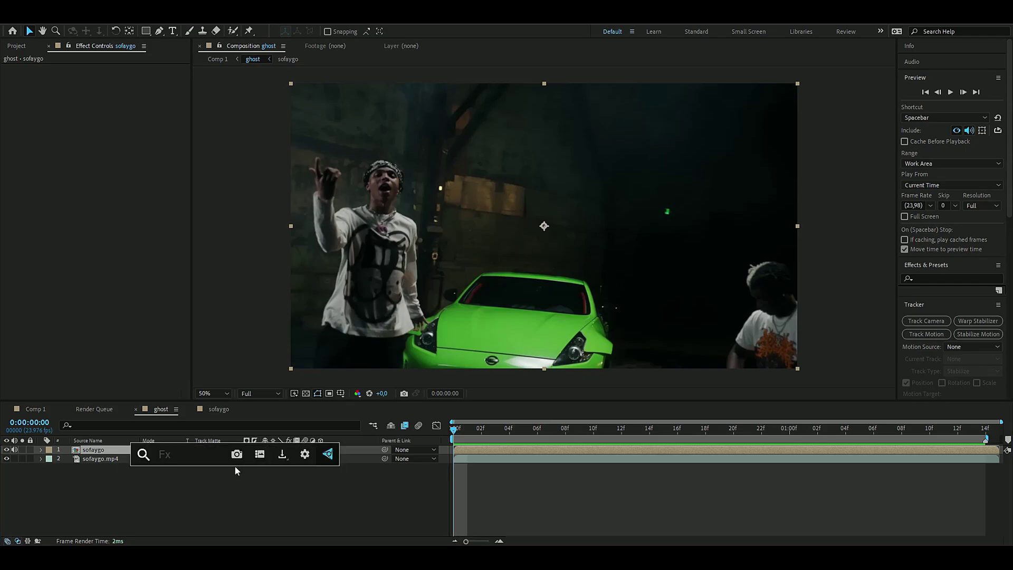
{"action": "type", "text": "tem"}
{"action": "key", "text": "Return"}
{"action": "scroll", "coordinate": [378, 248], "scroll_direction": "up", "scroll_amount": 4}
{"action": "left_click_drag", "start_coordinate": [362, 255], "coordinate": [649, 287]}
{"action": "key", "text": "comma"}
{"action": "key", "text": "comma"}
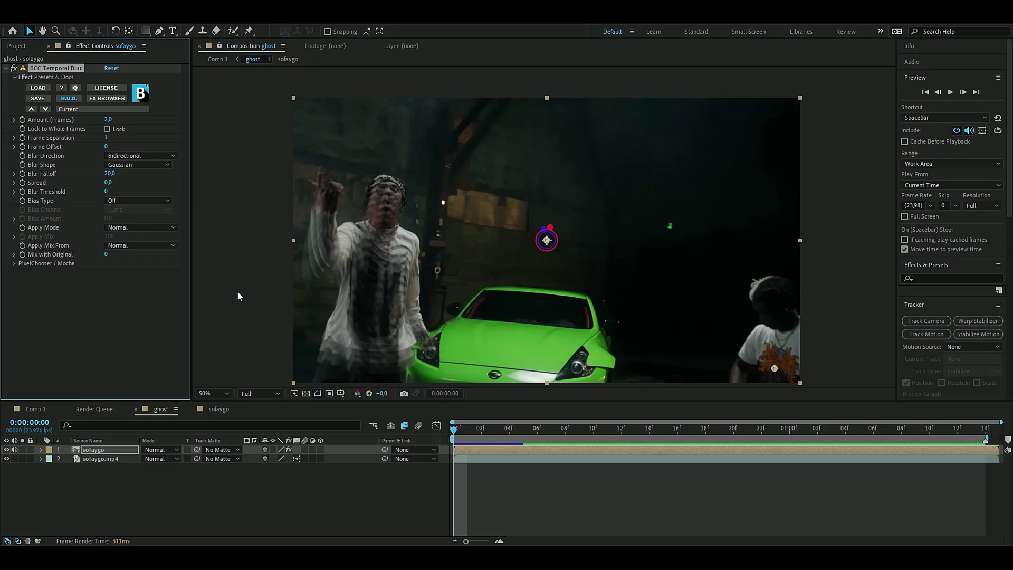
Step: Apply Deep Glow to the sofaygo layer via the effect search
{"action": "key", "text": "ctrl+grave"}
{"action": "left_click", "coordinate": [459, 451]}
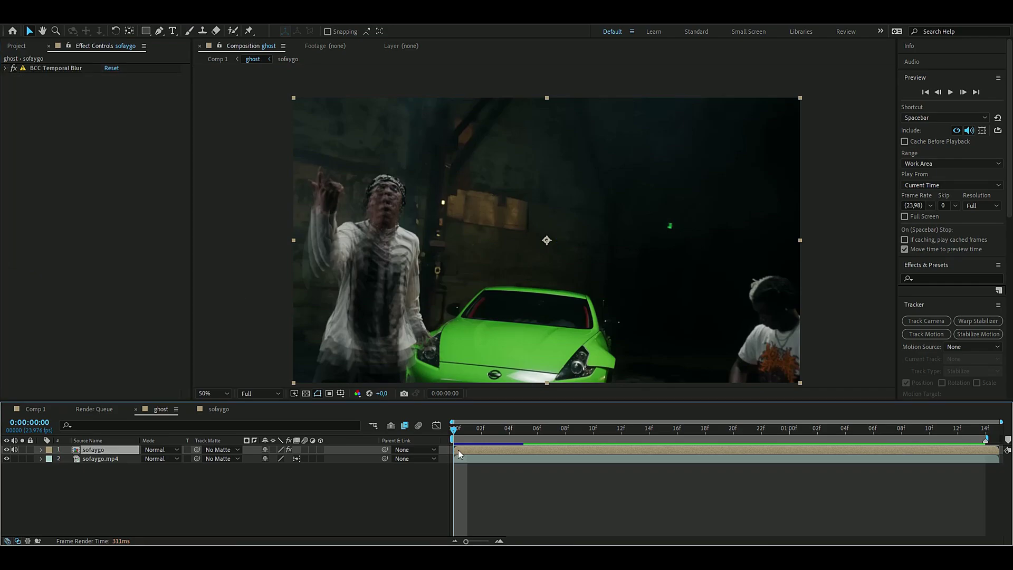
{"action": "key", "text": "ctrl+space"}
{"action": "type", "text": "d"}
{"action": "key", "text": "Return"}
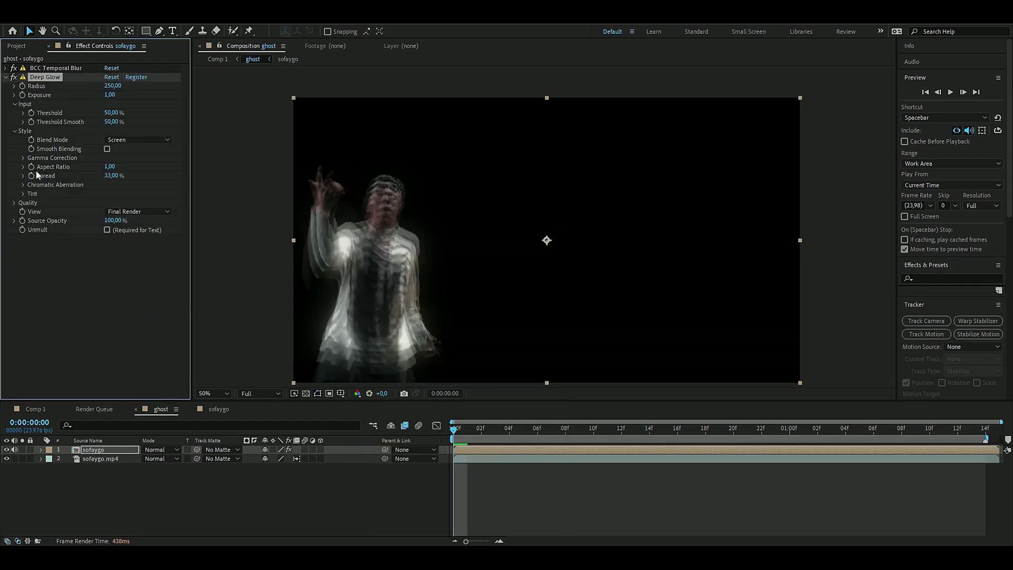
Step: Set Deep Glow Exposure 1.38, Radius 289, Threshold 0, and turn on Unmult
{"action": "left_click", "coordinate": [110, 95]}
{"action": "type", "text": "1,38"}
{"action": "key", "text": "Return"}
{"action": "left_click", "coordinate": [113, 86]}
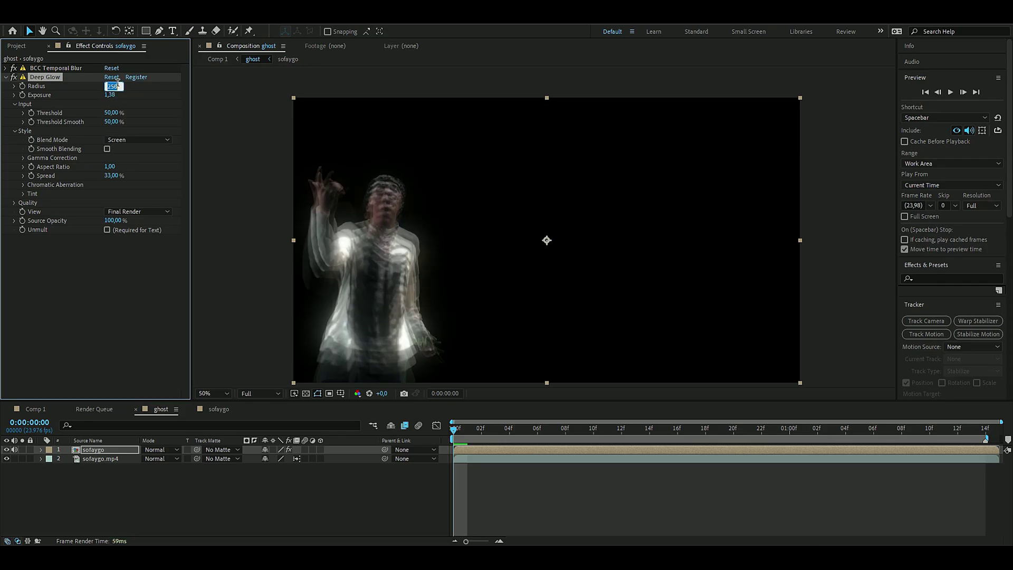
{"action": "type", "text": "289"}
{"action": "key", "text": "Return"}
{"action": "left_click", "coordinate": [112, 113]}
{"action": "type", "text": "0"}
{"action": "key", "text": "Return"}
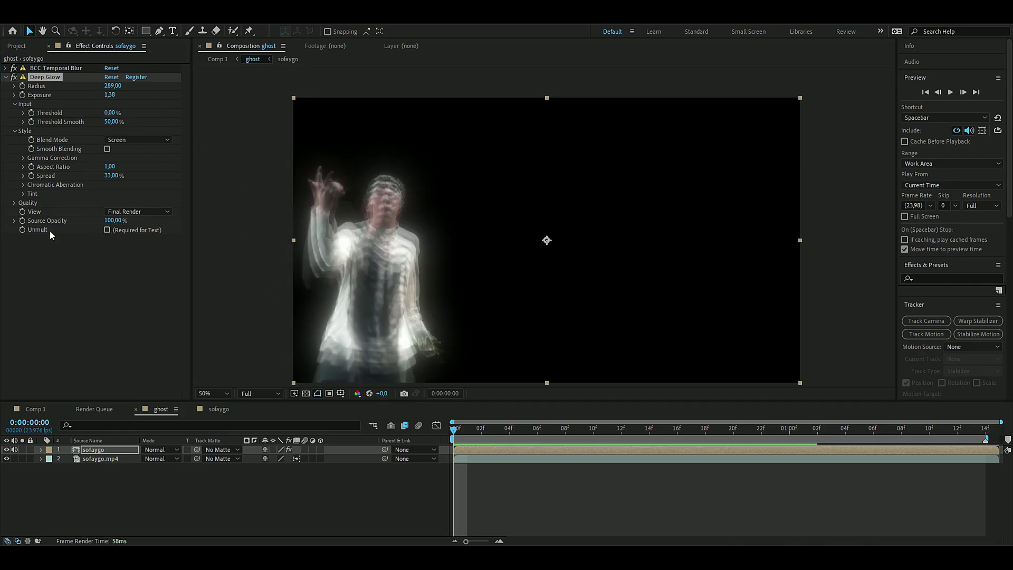
{"action": "left_click", "coordinate": [107, 230]}
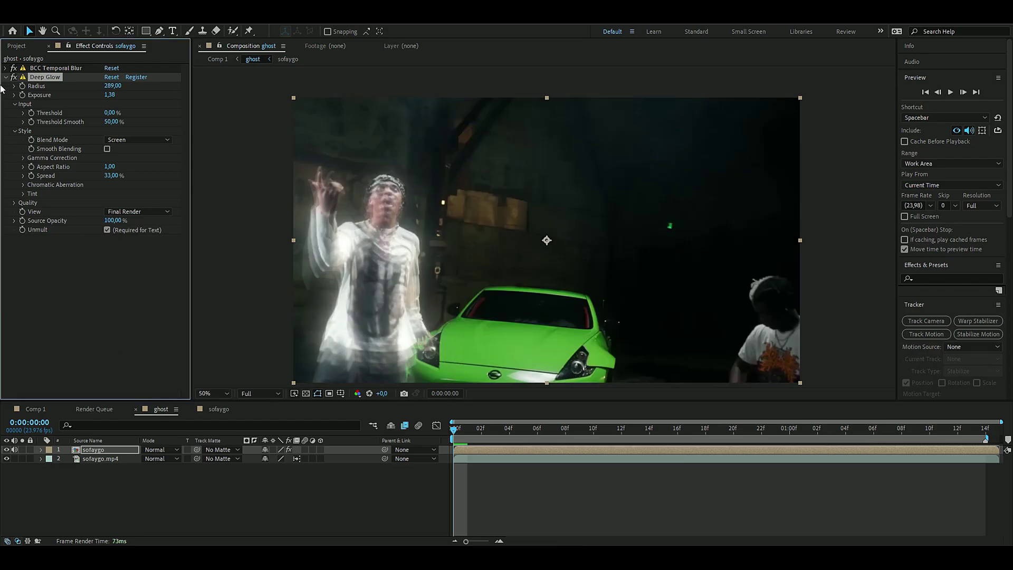
{"action": "left_click", "coordinate": [448, 450]}
{"action": "left_click", "coordinate": [457, 450]}
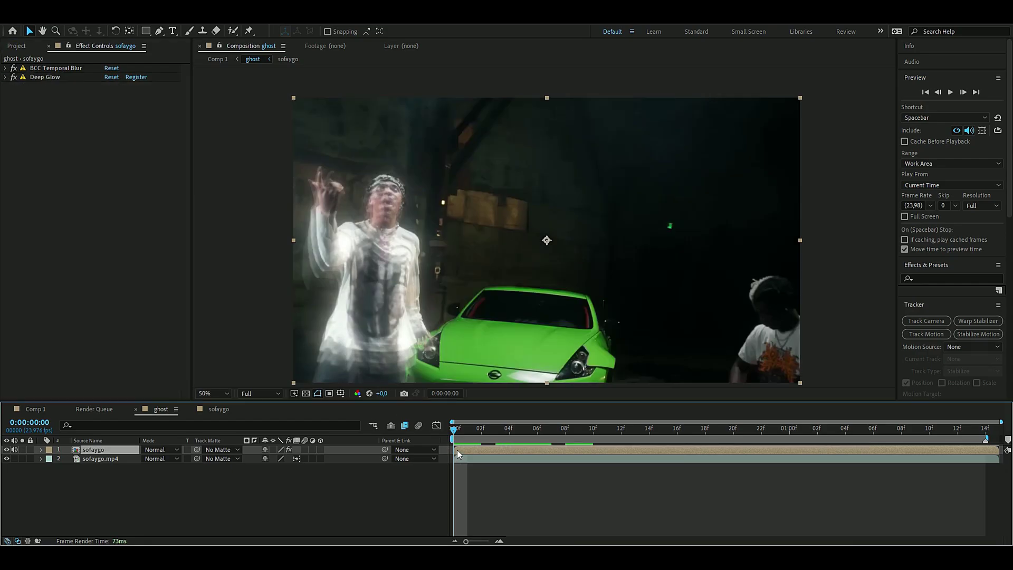
Step: Apply 4-Color Gradient to sofaygo and change Color 1 to cyan 00BAFF
{"action": "key", "text": "ctrl+space"}
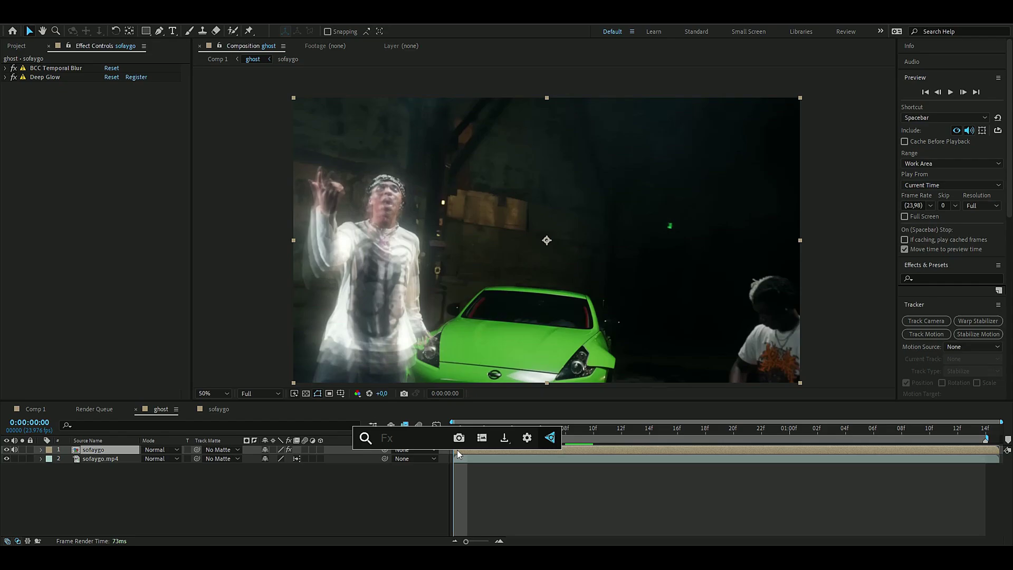
{"action": "type", "text": "4 color"}
{"action": "key", "text": "Return"}
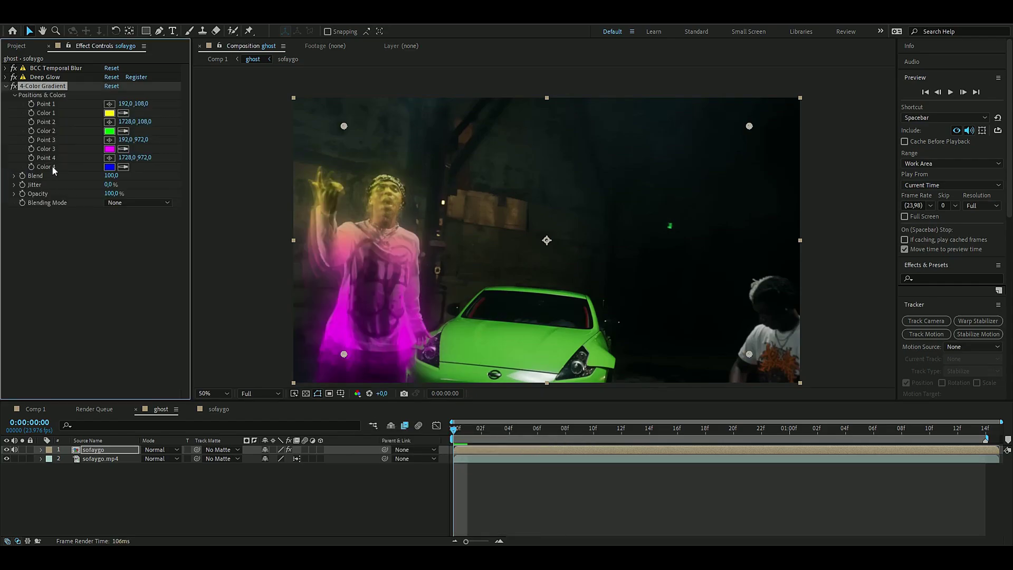
{"action": "left_click", "coordinate": [110, 113]}
{"action": "left_click_drag", "start_coordinate": [184, 232], "coordinate": [181, 221]}
{"action": "left_click", "coordinate": [262, 157]}
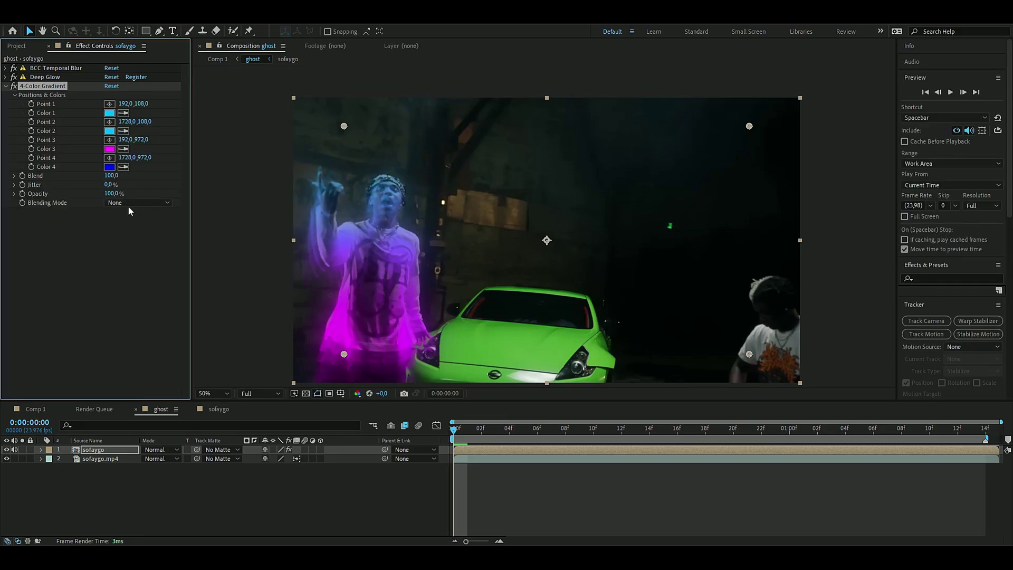
Step: Give Color 4 Color 3's magenta, set Blending Mode to Color, and keyframe Color 1
{"action": "left_click", "coordinate": [123, 167]}
{"action": "left_click", "coordinate": [111, 149]}
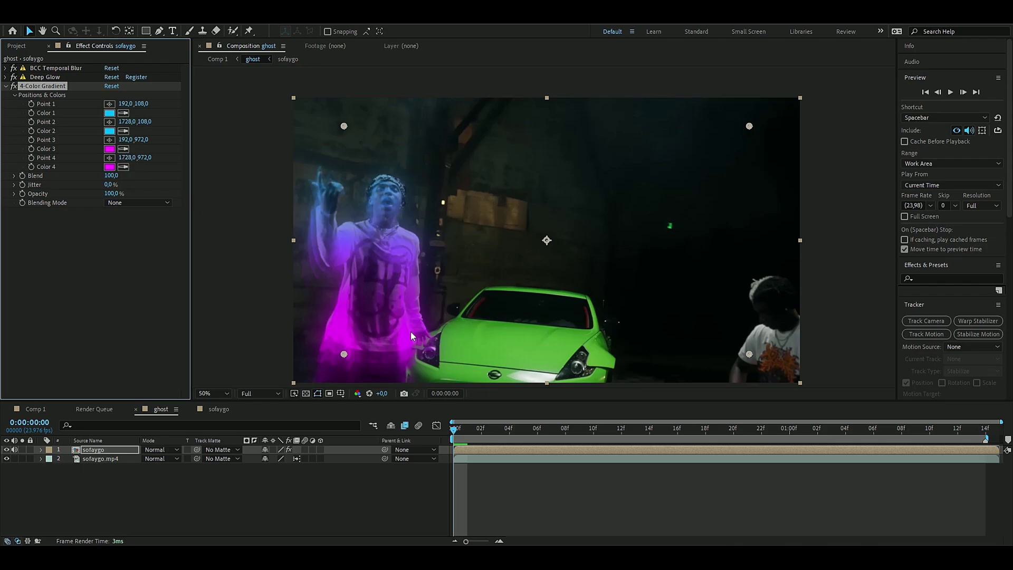
{"action": "left_click", "coordinate": [132, 204]}
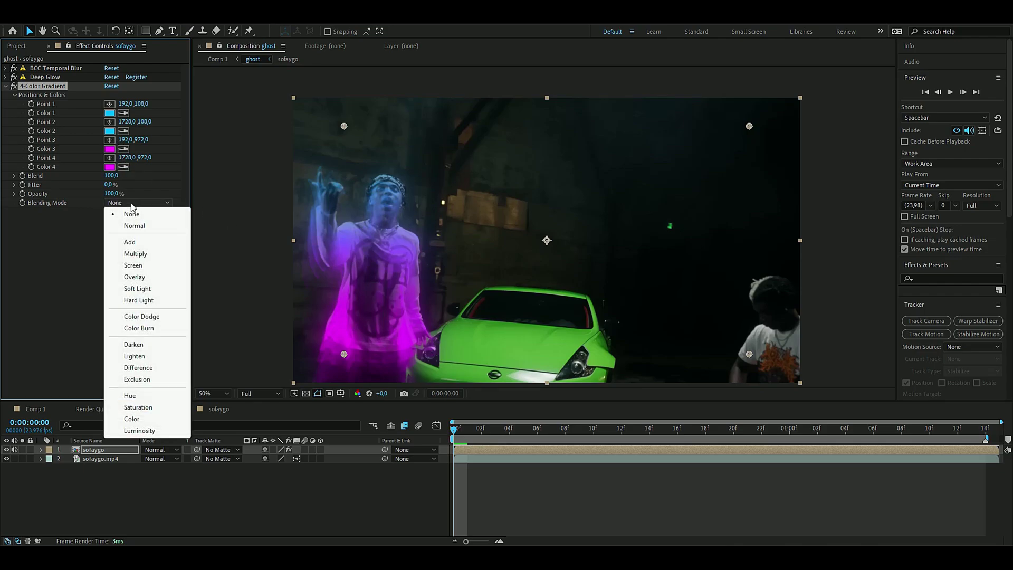
{"action": "left_click", "coordinate": [150, 421]}
{"action": "left_click", "coordinate": [521, 442]}
{"action": "left_click_drag", "start_coordinate": [521, 442], "coordinate": [439, 462]}
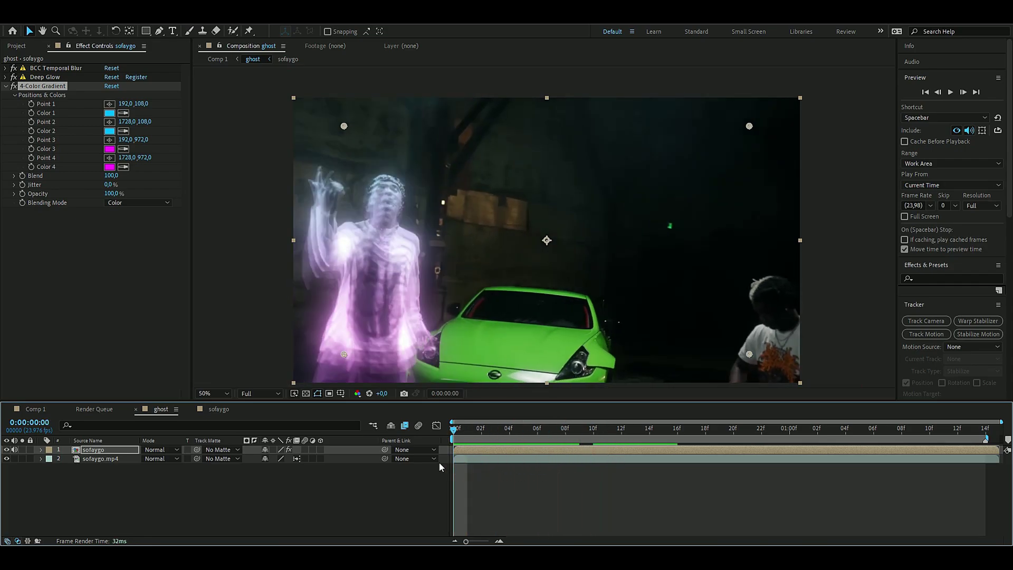
{"action": "left_click", "coordinate": [31, 113]}
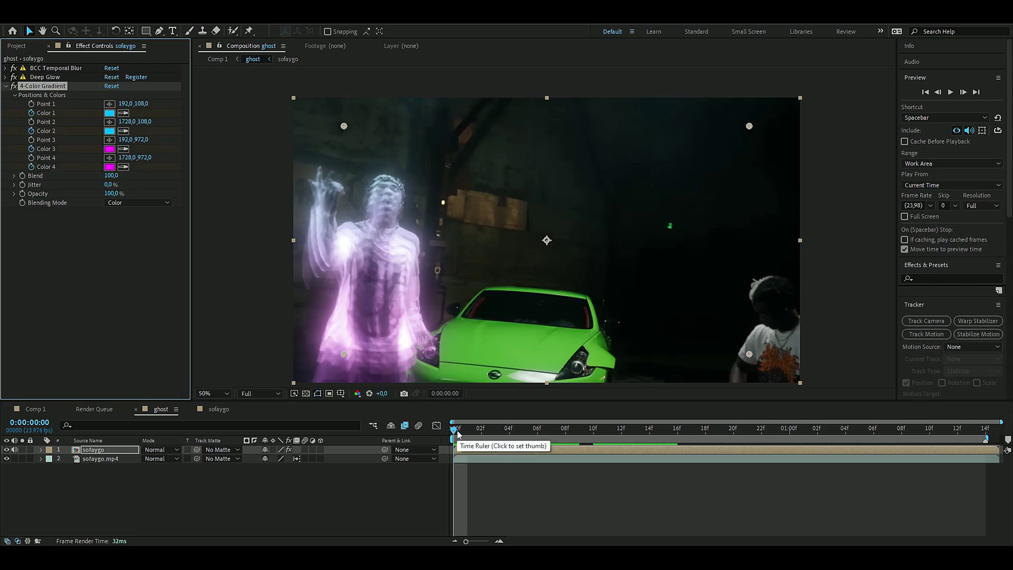
Step: At 0:00:01:14, copy the cyan hex and set Colors 1 and 2 to Color 3's magenta
{"action": "left_click_drag", "start_coordinate": [457, 434], "coordinate": [992, 444]}
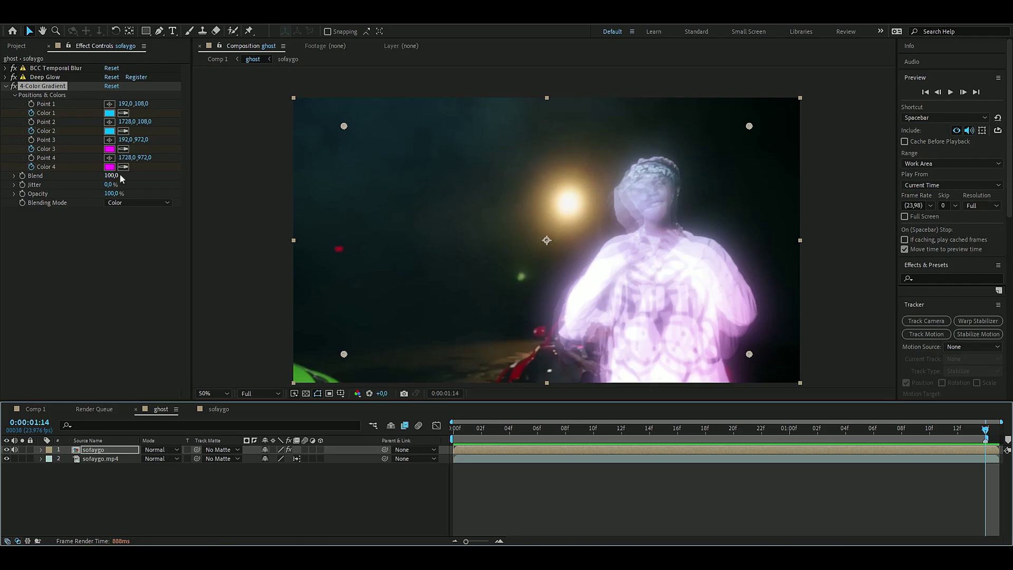
{"action": "left_click", "coordinate": [109, 113]}
{"action": "left_click", "coordinate": [221, 279]}
{"action": "double_click", "coordinate": [221, 279]}
{"action": "key", "text": "ctrl+c"}
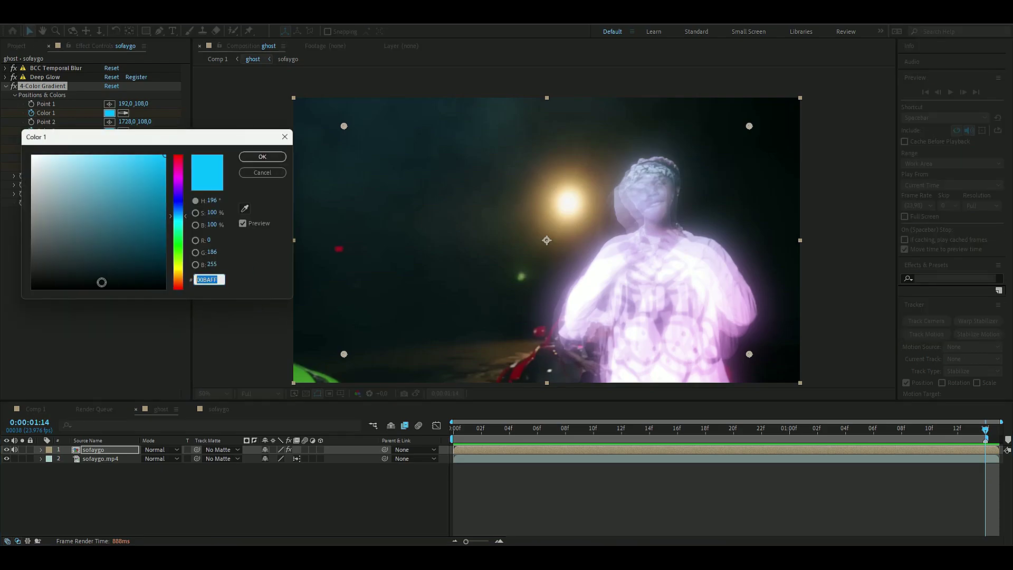
{"action": "left_click", "coordinate": [262, 157]}
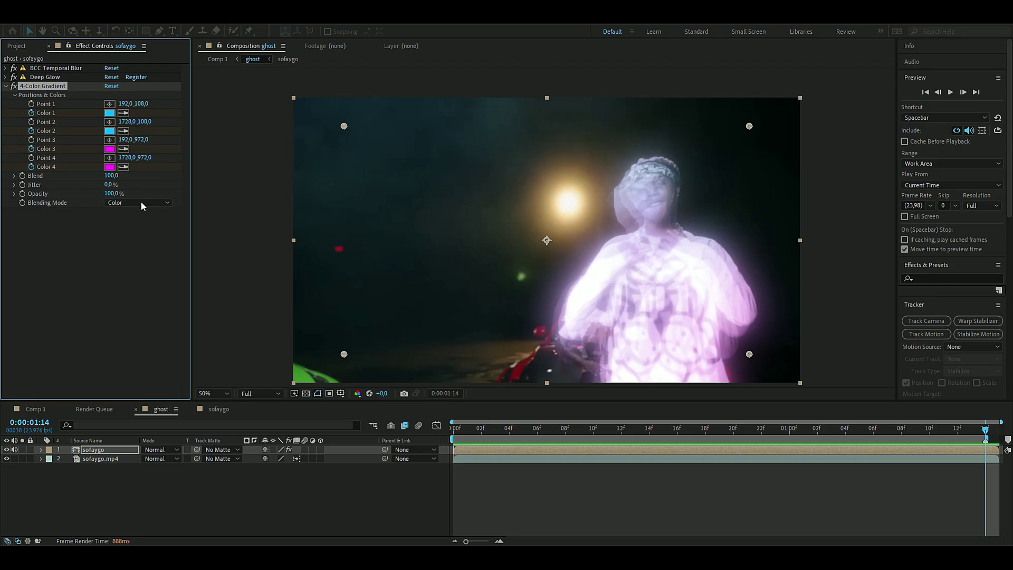
{"action": "left_click", "coordinate": [123, 113]}
{"action": "left_click", "coordinate": [110, 147]}
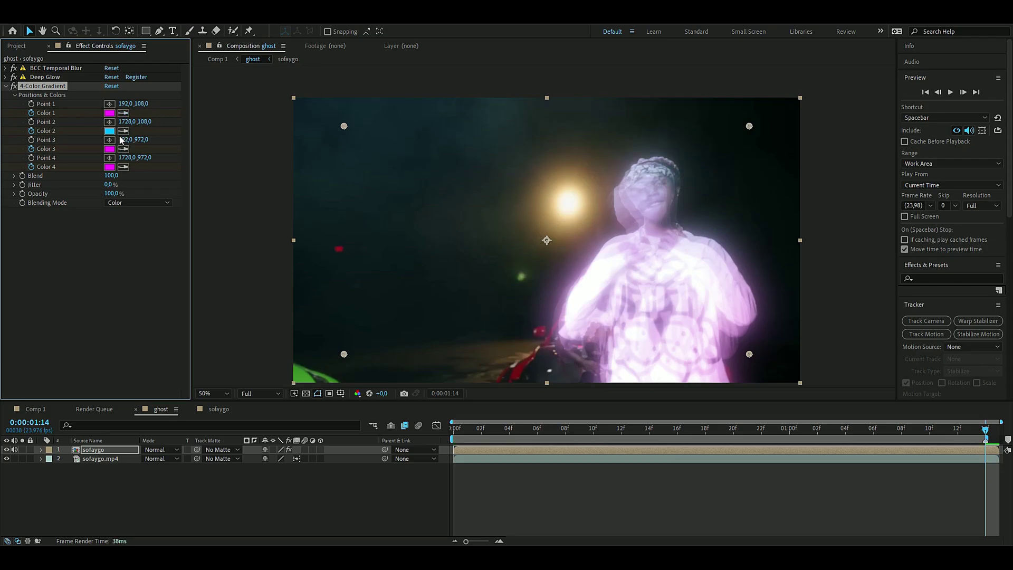
{"action": "left_click", "coordinate": [123, 131]}
{"action": "left_click", "coordinate": [110, 148]}
Step: Paste cyan 00BAFF into Colors 3 and 4 and preview the colour cycling
{"action": "left_click", "coordinate": [110, 149]}
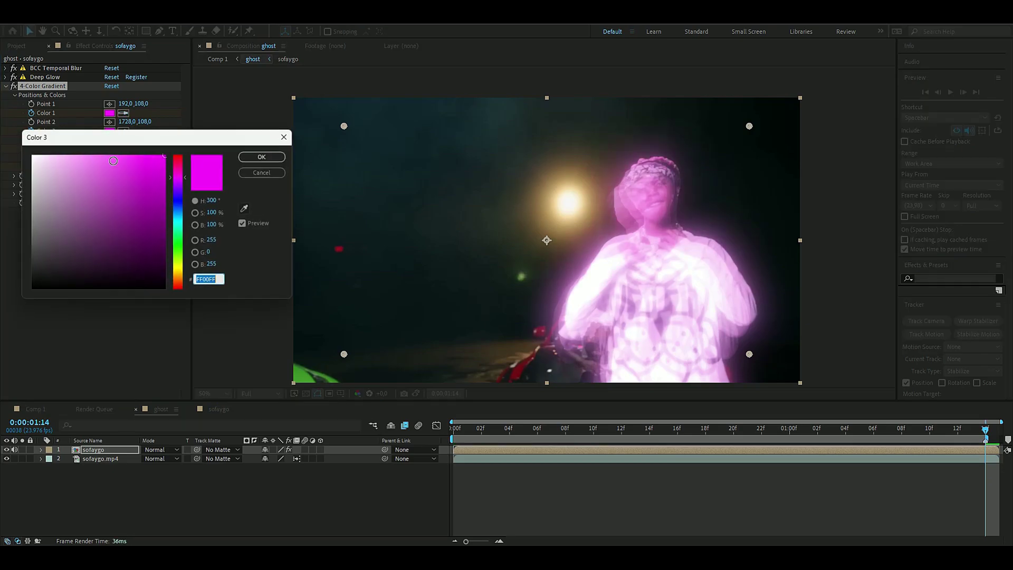
{"action": "key", "text": "ctrl+v"}
{"action": "left_click", "coordinate": [263, 157]}
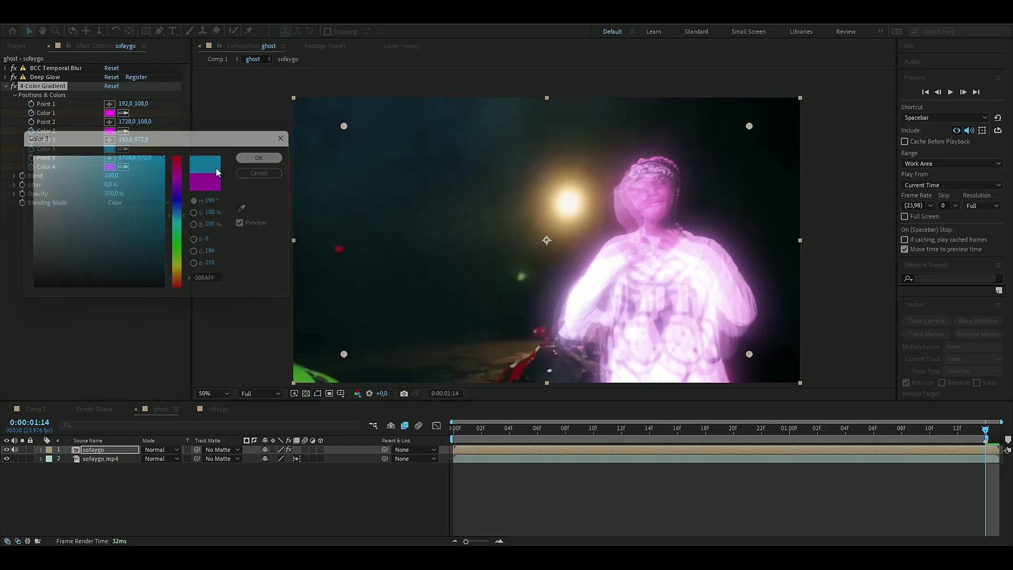
{"action": "left_click", "coordinate": [110, 167]}
{"action": "key", "text": "ctrl+v"}
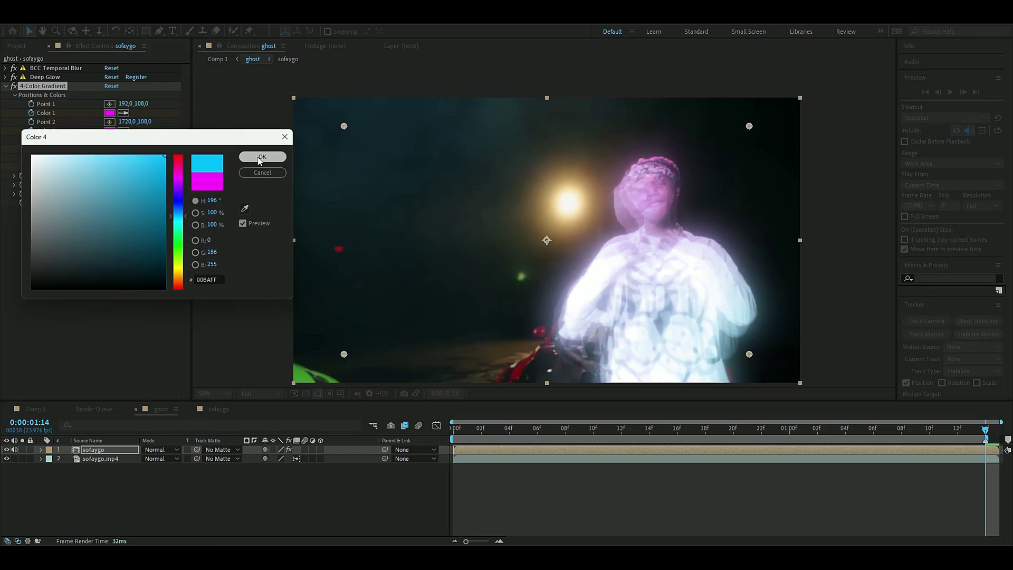
{"action": "left_click", "coordinate": [261, 158]}
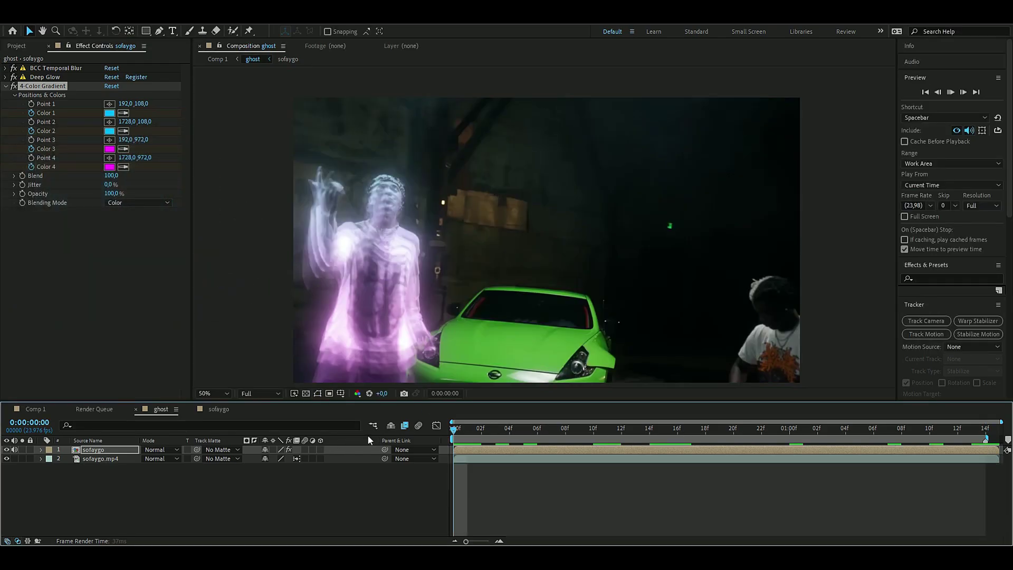
{"action": "key", "text": "space"}
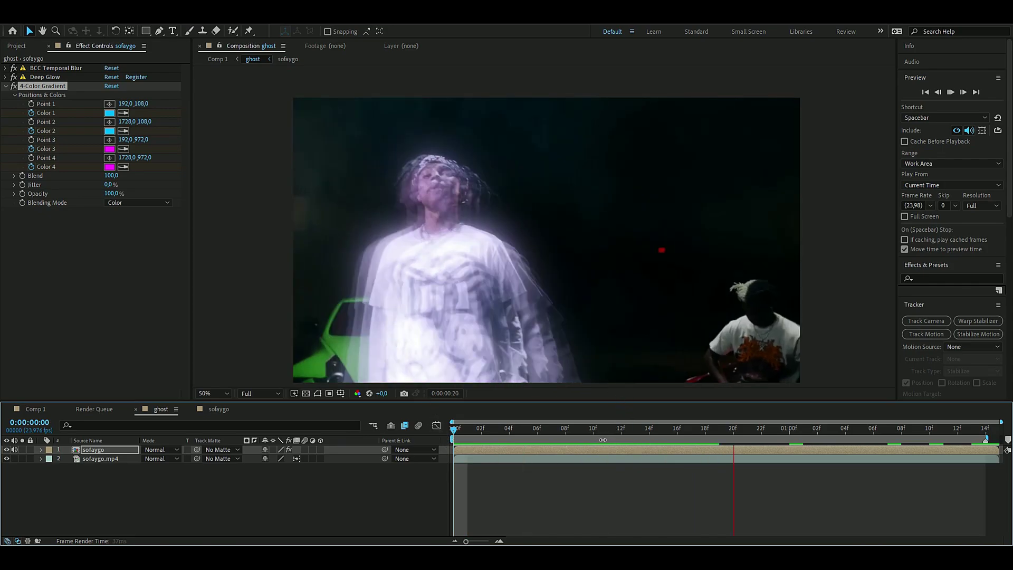
Step: Apply S_Rays to sofaygo with Rays Length 1,000 and Rays Brightness 0.5, then preview
{"action": "left_click", "coordinate": [542, 455]}
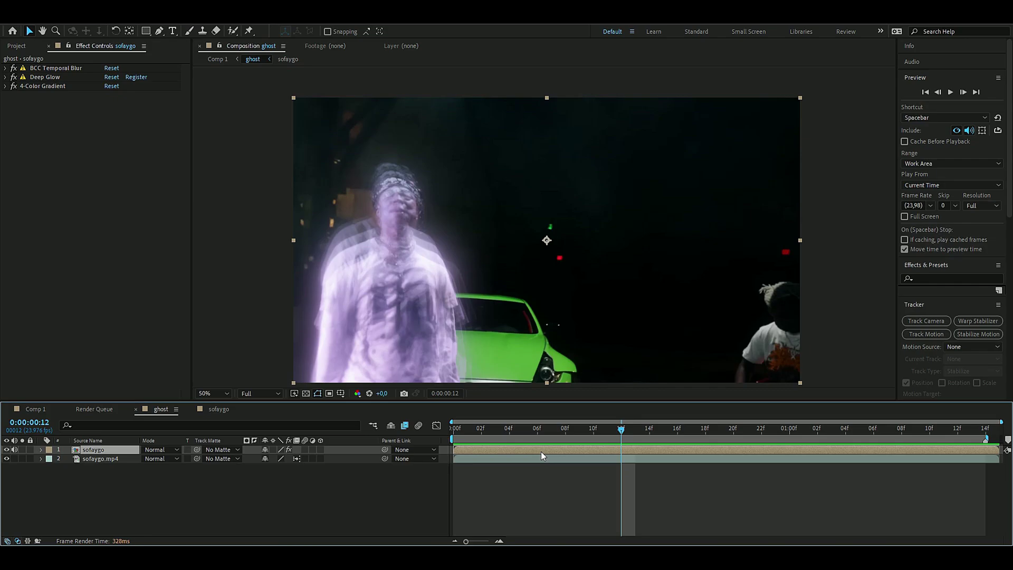
{"action": "key", "text": "ctrl+space"}
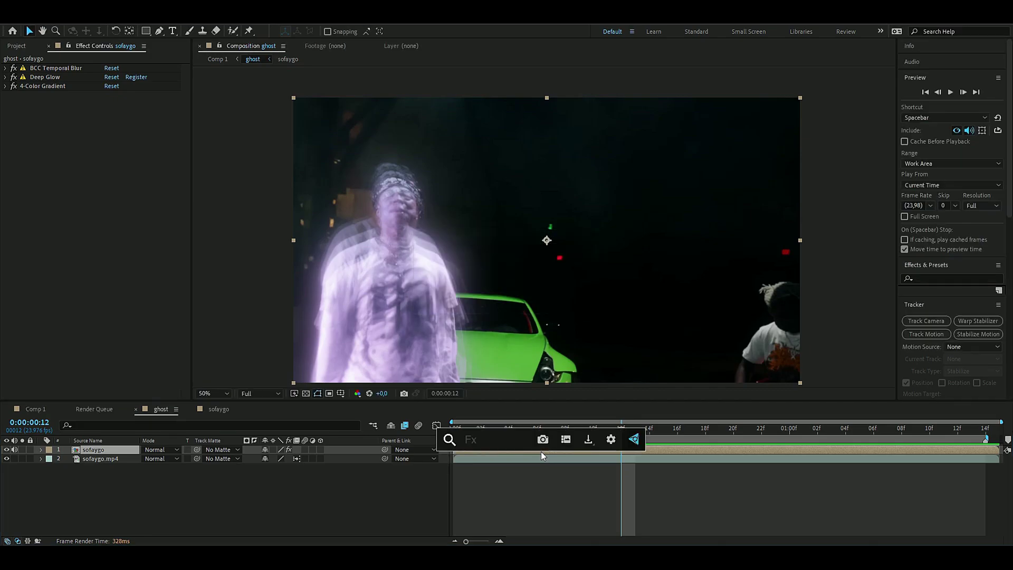
{"action": "type", "text": "rays"}
{"action": "key", "text": "Return"}
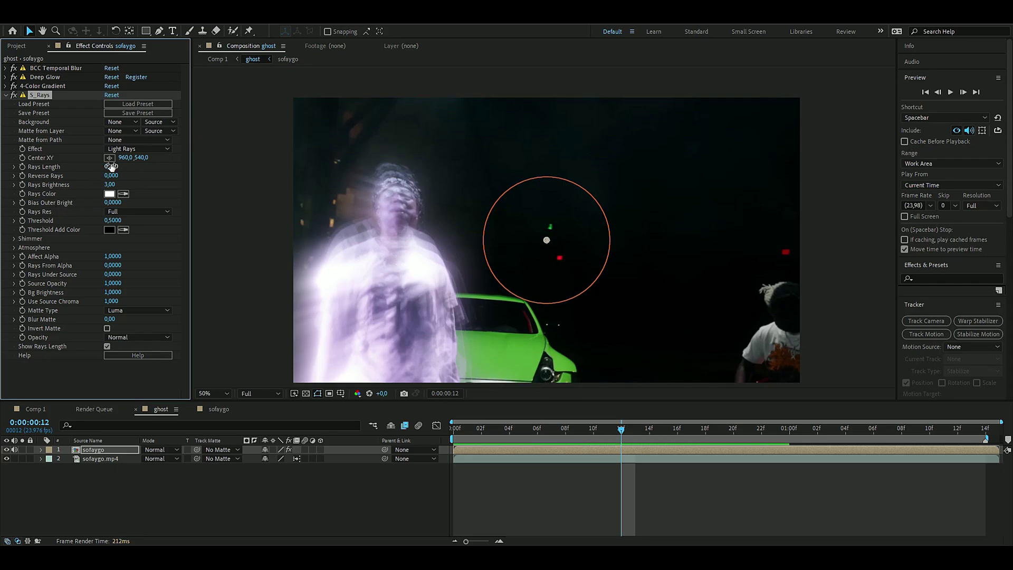
{"action": "left_click_drag", "start_coordinate": [110, 166], "coordinate": [207, 161]}
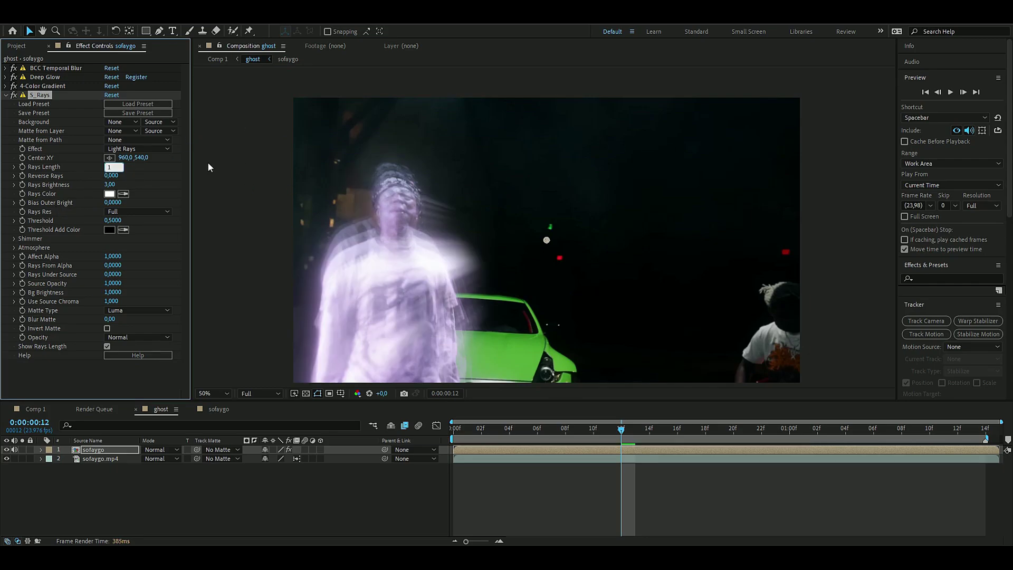
{"action": "left_click", "coordinate": [111, 185]}
{"action": "type", "text": "0,"}
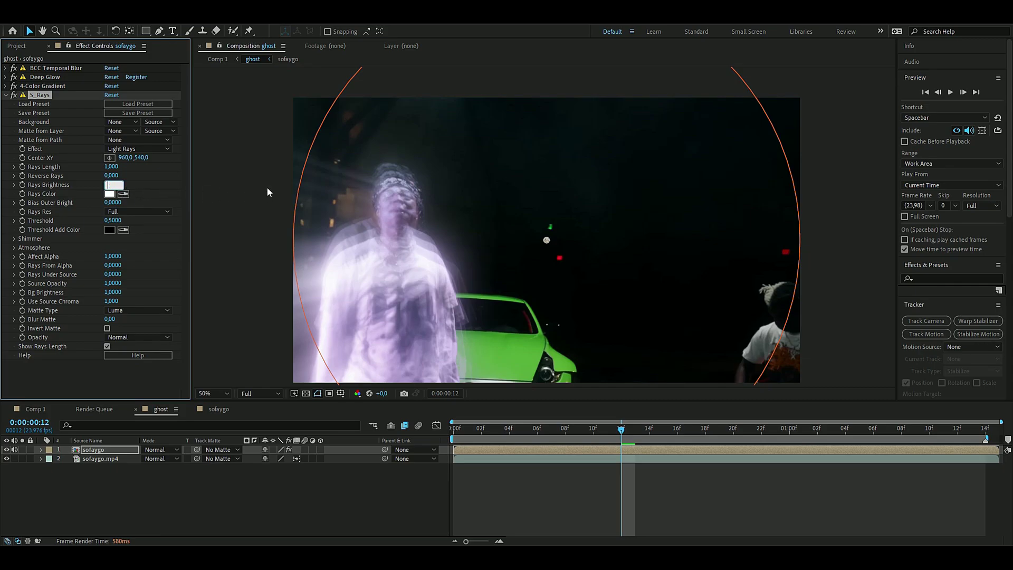
{"action": "type", "text": "5"}
{"action": "key", "text": "Return"}
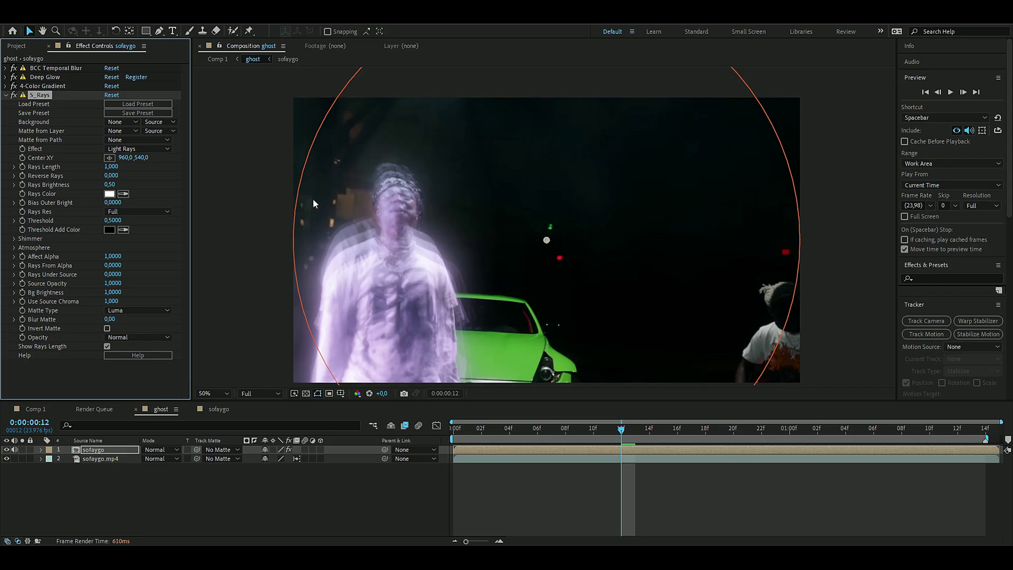
{"action": "key", "text": "space"}
Step: Select all four sofaygo effects and save them as the animation preset 'Ghost Effect'
{"action": "left_click", "coordinate": [11, 95]}
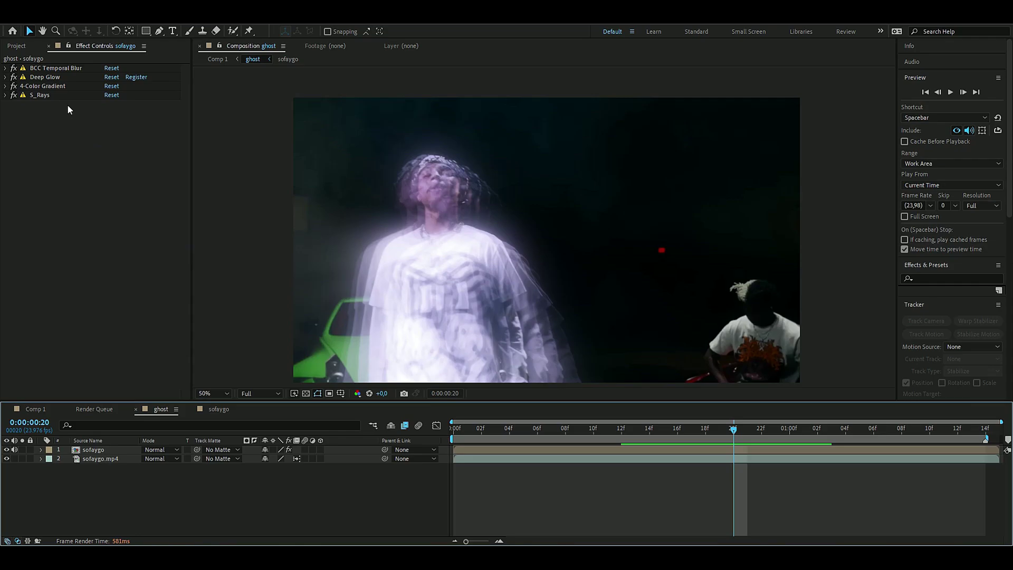
{"action": "left_click", "coordinate": [45, 69]}
{"action": "left_click", "coordinate": [43, 96], "text": "shift"}
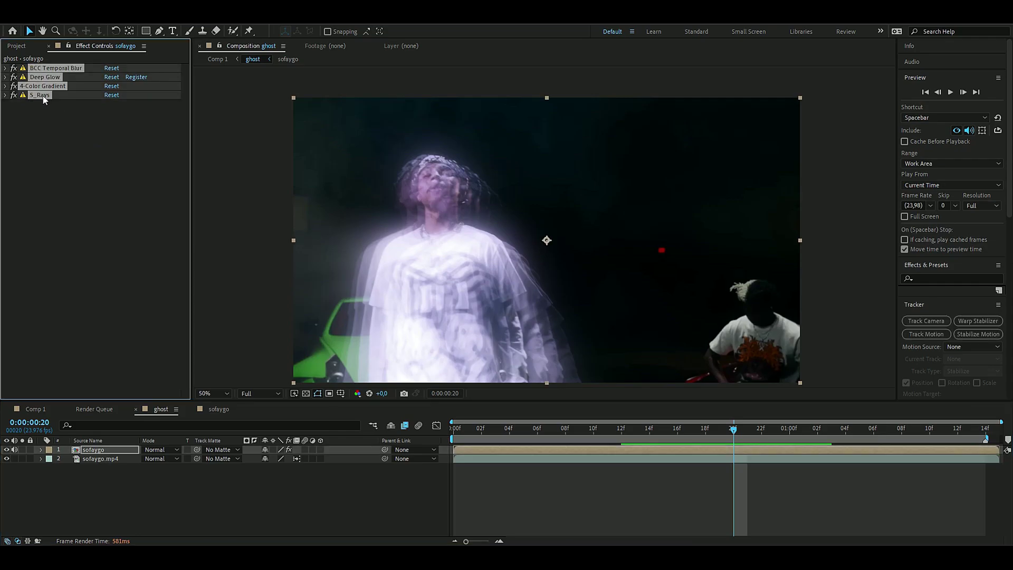
{"action": "left_click", "coordinate": [141, 23]}
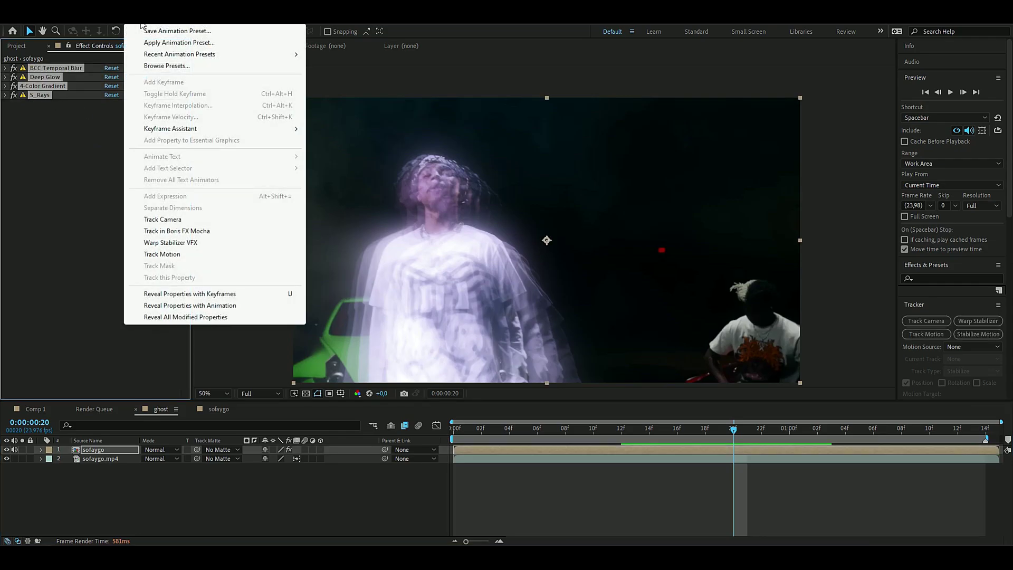
{"action": "left_click", "coordinate": [178, 30]}
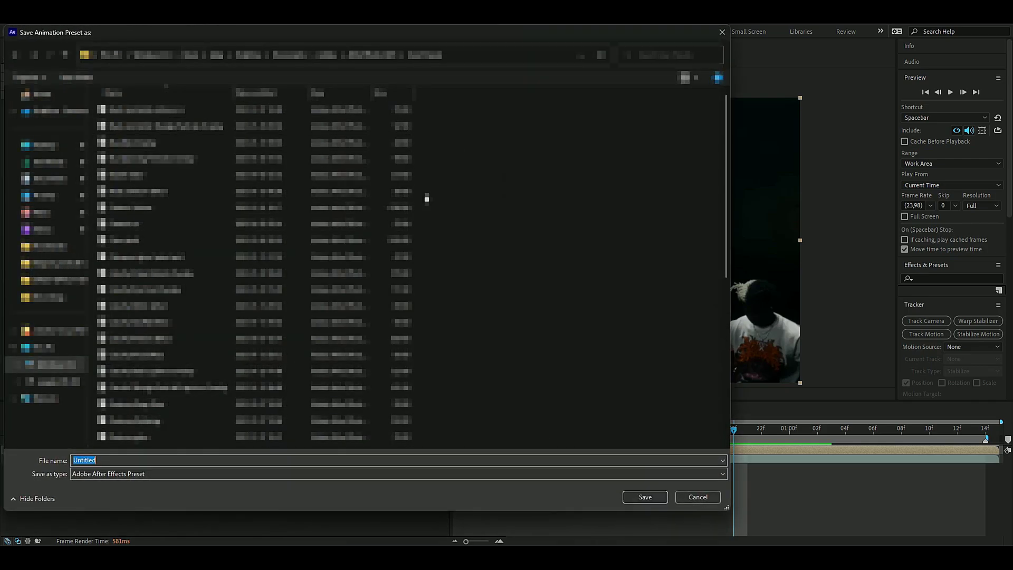
{"action": "key", "text": "BackSpace"}
{"action": "type", "text": "Ghost Effect"}
{"action": "left_click", "coordinate": [642, 498]}
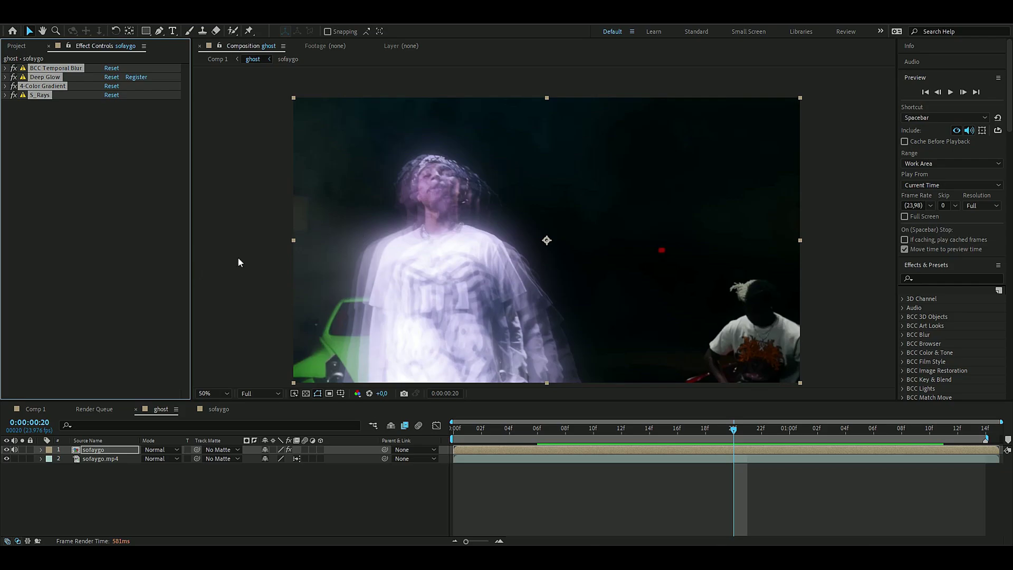
Step: Create a new adjustment layer and place it below sofaygo
{"action": "left_click", "coordinate": [259, 231]}
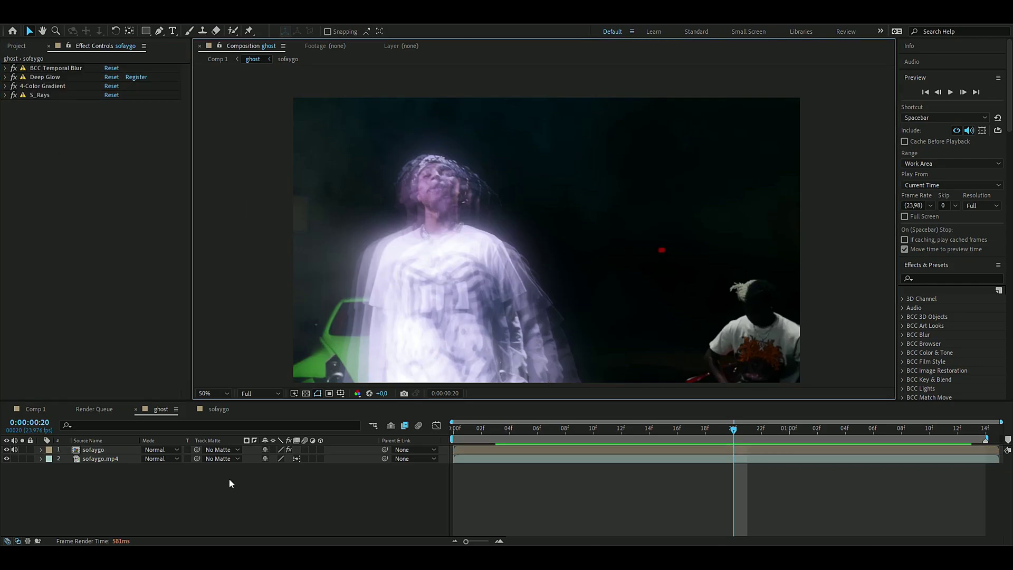
{"action": "left_click", "coordinate": [77, 500]}
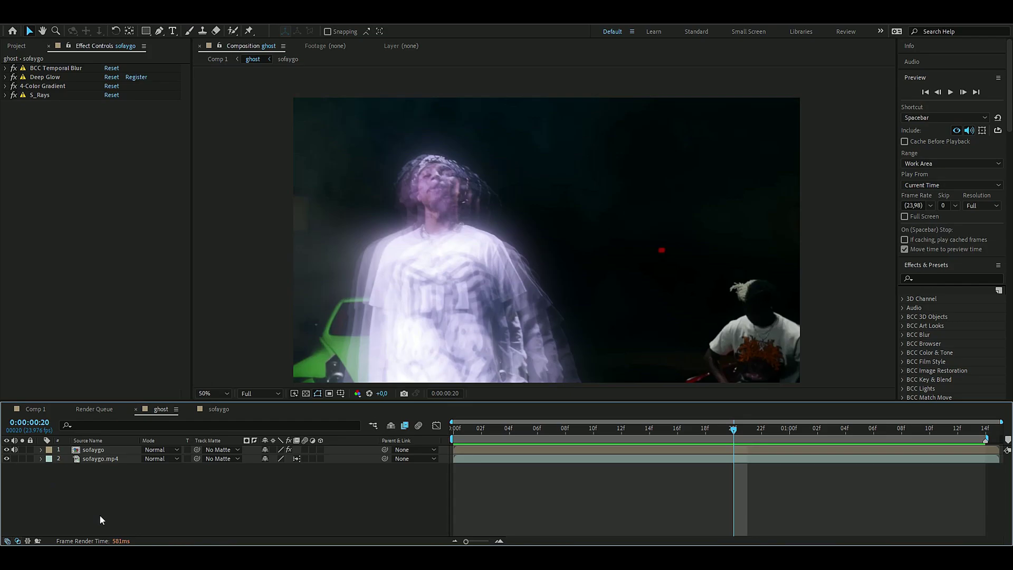
{"action": "key", "text": "ctrl+alt+y"}
{"action": "left_click_drag", "start_coordinate": [116, 448], "coordinate": [116, 467]}
Step: Apply CC Vignette with Amount 131 and Angle of View 42.9
{"action": "key", "text": "ctrl+space"}
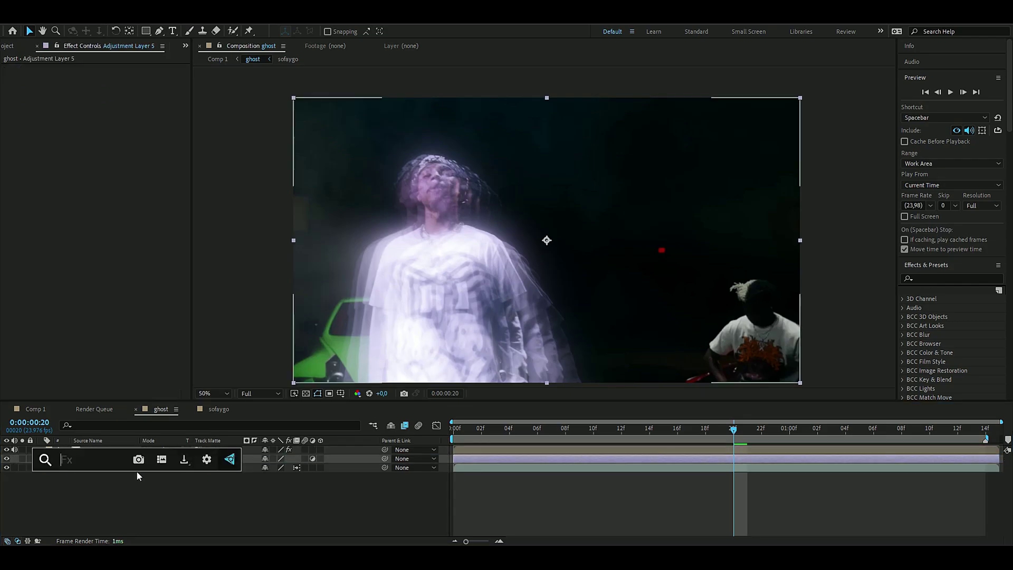
{"action": "type", "text": "vig"}
{"action": "key", "text": "Return"}
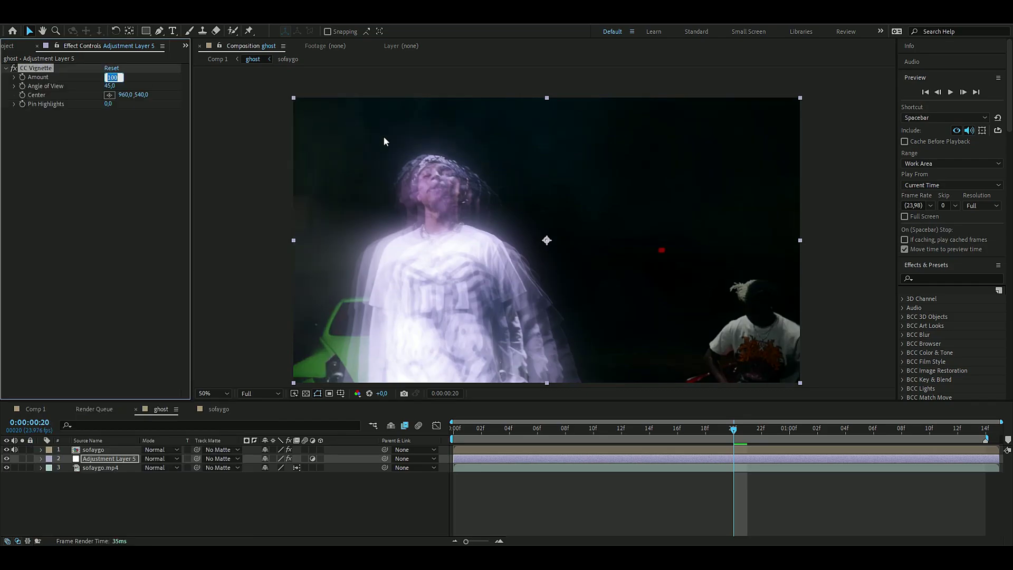
{"action": "type", "text": "131"}
{"action": "key", "text": "Return"}
{"action": "left_click", "coordinate": [110, 86]}
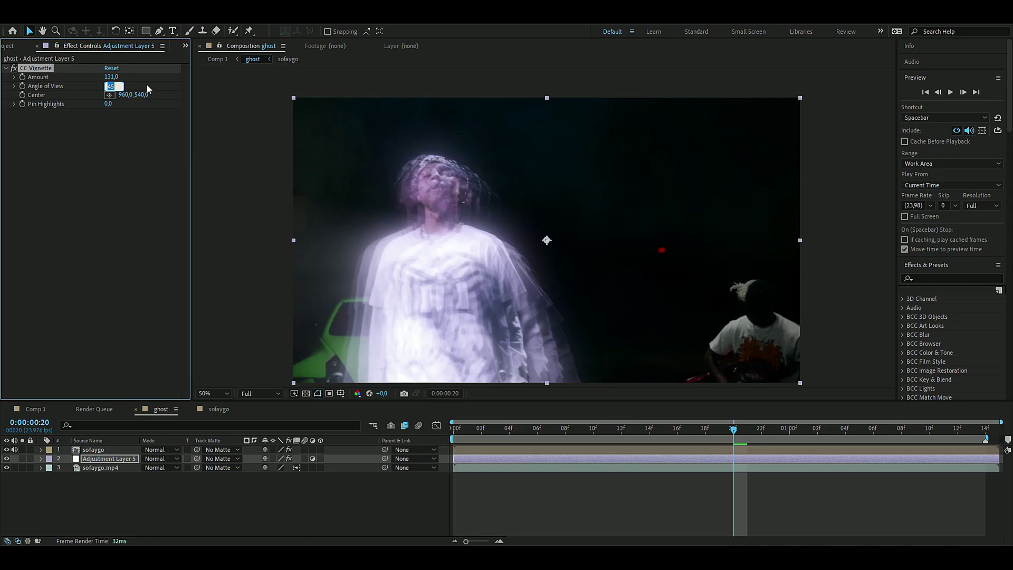
{"action": "key", "text": "BackSpace"}
{"action": "type", "text": "42,9"}
{"action": "key", "text": "Return"}
Step: Toggle the vignette on and off to compare, then rename the layer vig
{"action": "left_click", "coordinate": [13, 69]}
{"action": "left_click", "coordinate": [13, 68]}
{"action": "left_click", "coordinate": [14, 69]}
{"action": "left_click", "coordinate": [13, 69]}
{"action": "left_click", "coordinate": [13, 69]}
{"action": "left_click", "coordinate": [14, 69]}
{"action": "key", "text": "Return"}
{"action": "type", "text": "vig"}
{"action": "key", "text": "Return"}
{"action": "left_click", "coordinate": [105, 514]}
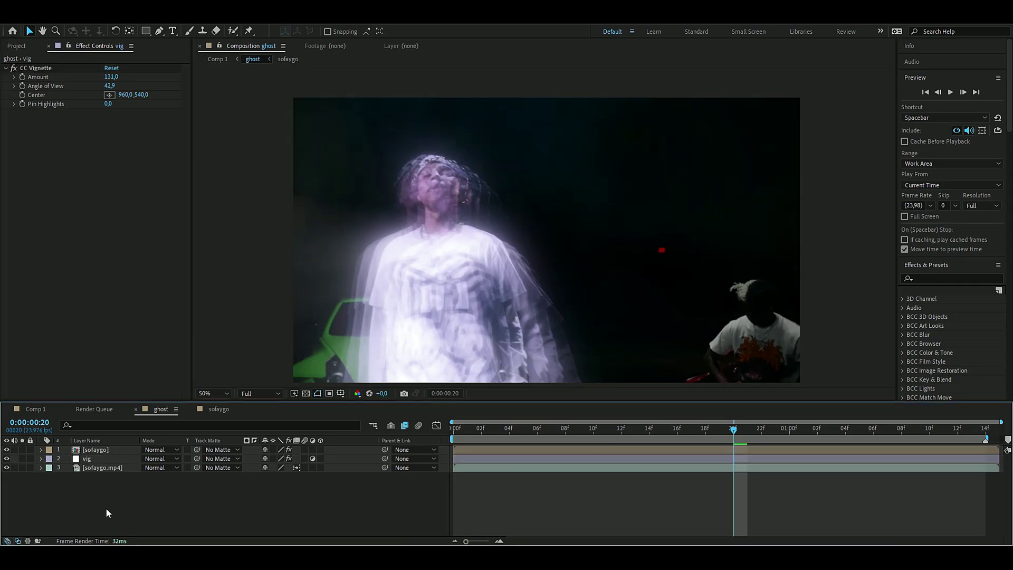
Step: Add an adjustment layer named sharp with Sharpen Amount 50
{"action": "key", "text": "ctrl+alt+y"}
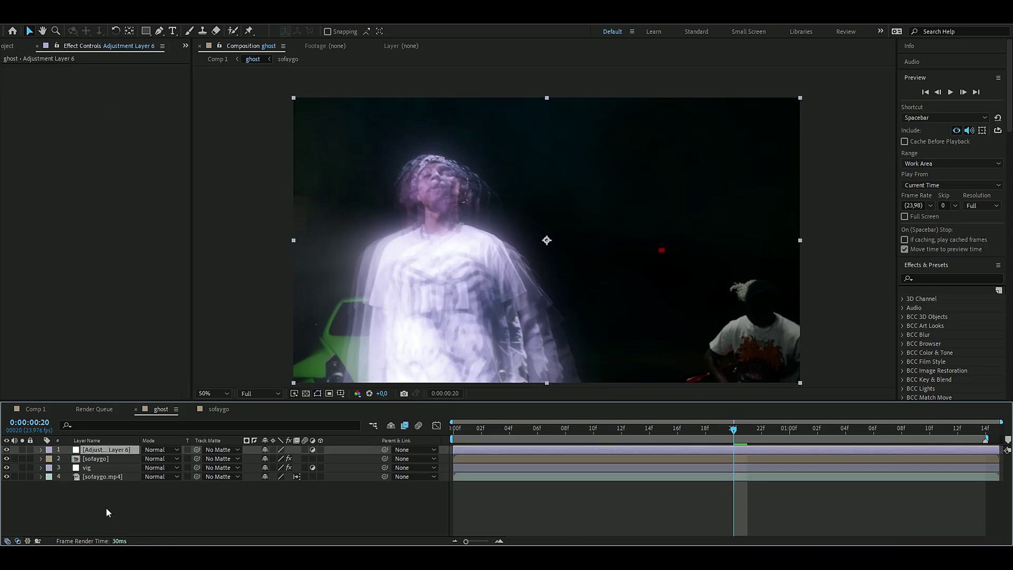
{"action": "key", "text": "ctrl+space"}
{"action": "type", "text": "sharpen"}
{"action": "key", "text": "Return"}
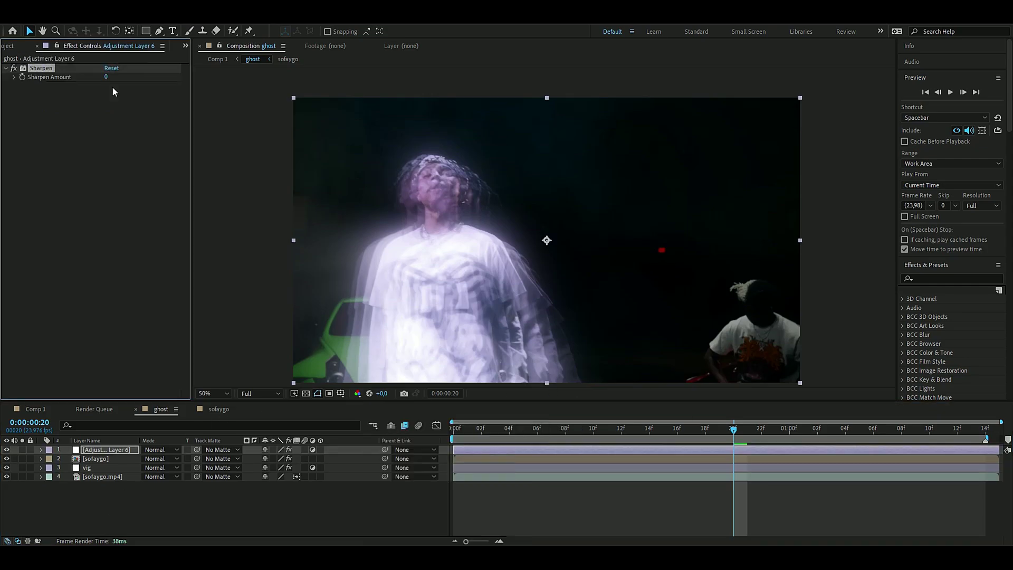
{"action": "left_click", "coordinate": [106, 80]}
{"action": "type", "text": "50"}
{"action": "key", "text": "Return"}
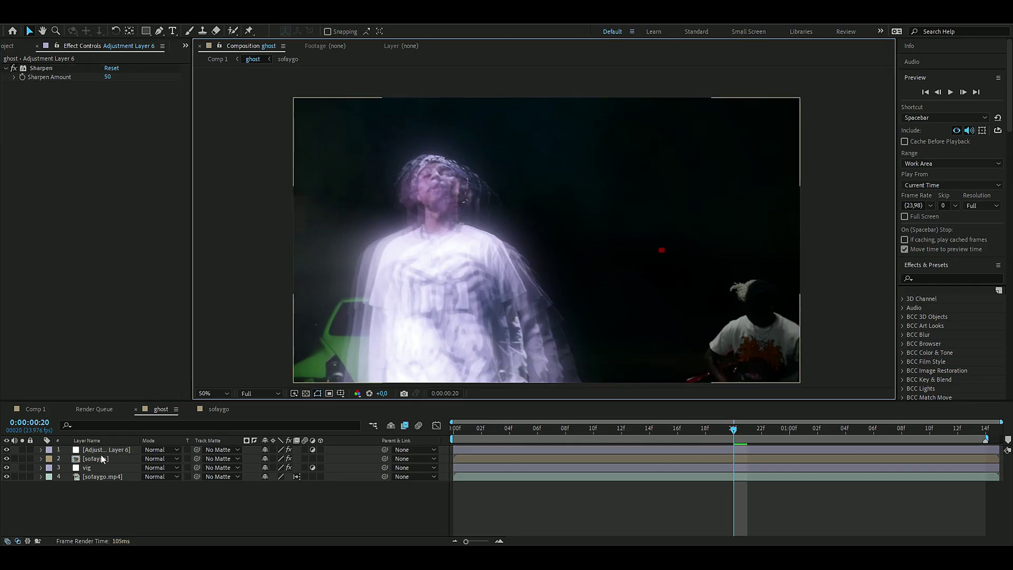
{"action": "right_click", "coordinate": [100, 454]}
{"action": "left_click", "coordinate": [106, 441]}
{"action": "type", "text": "sharp"}
{"action": "key", "text": "Return"}
Step: Add another adjustment layer with Noise at 6% and Use Color Noise unchecked
{"action": "key", "text": "ctrl+alt+y"}
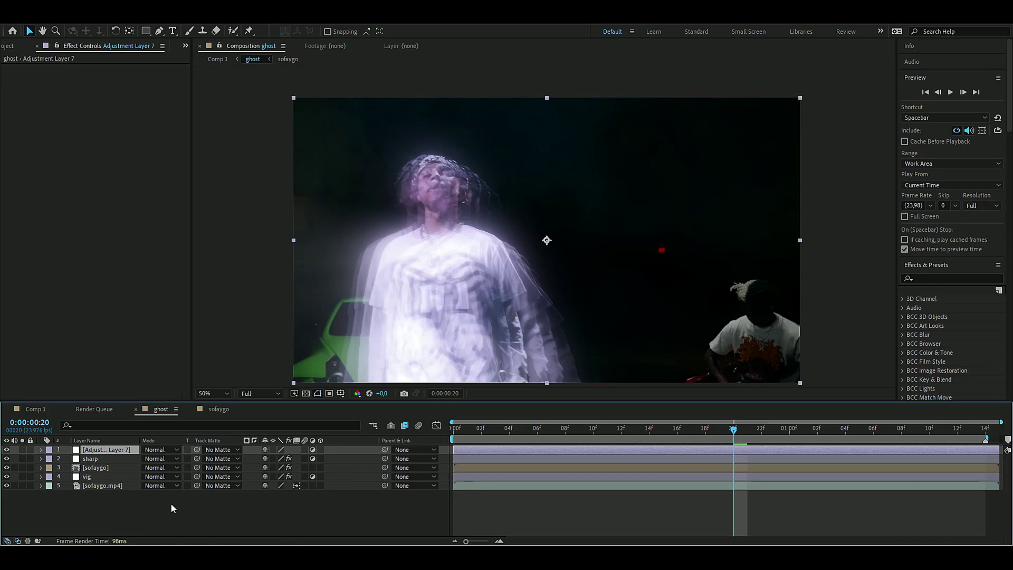
{"action": "key", "text": "ctrl+space"}
{"action": "type", "text": "noise"}
{"action": "left_click", "coordinate": [141, 442]}
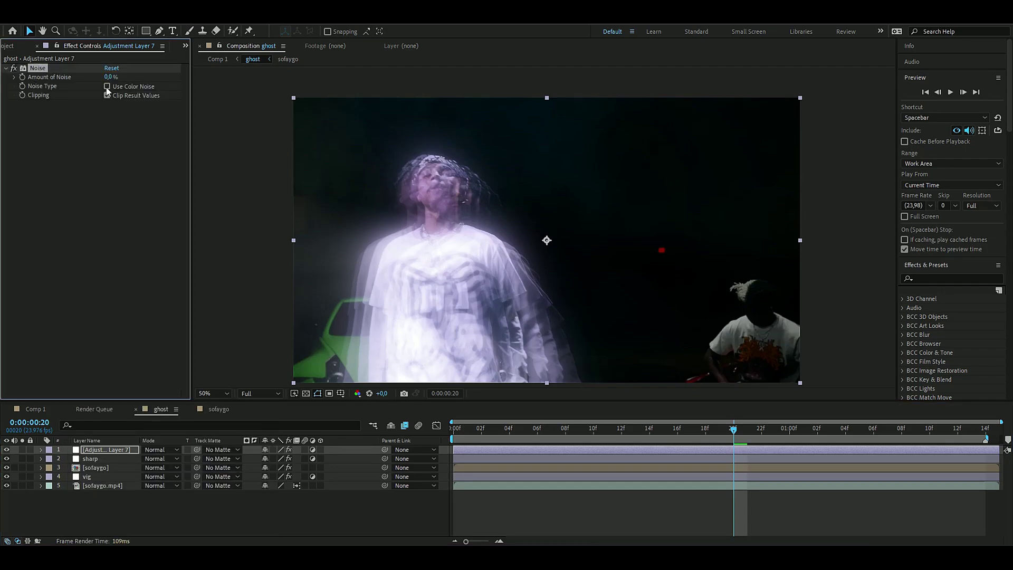
{"action": "left_click", "coordinate": [107, 86]}
{"action": "left_click", "coordinate": [110, 77]}
{"action": "key", "text": "BackSpace"}
{"action": "type", "text": "6"}
{"action": "key", "text": "Return"}
Step: Add a new adjustment layer at the top and apply the Transform effect to it
{"action": "right_click", "coordinate": [97, 509]}
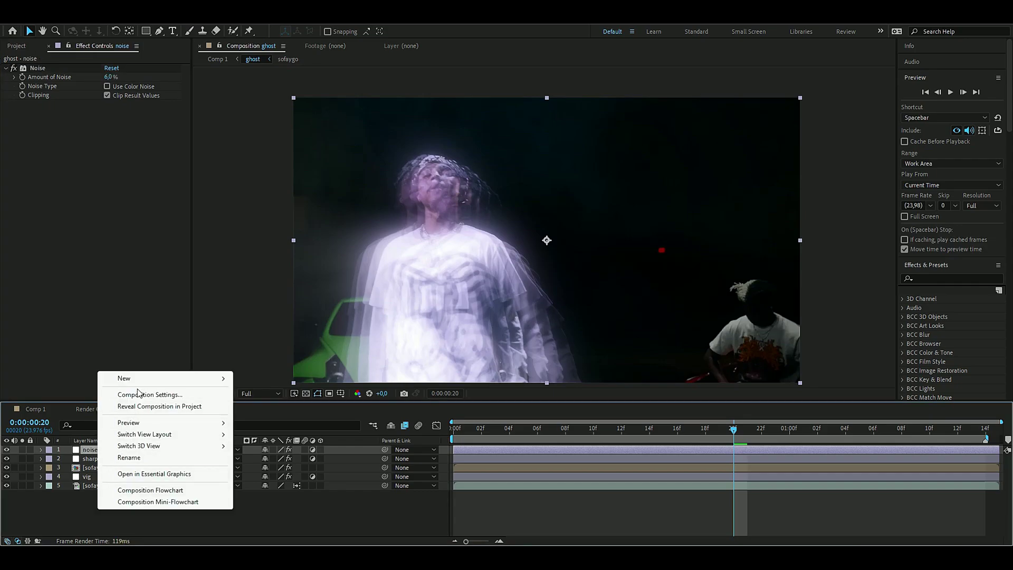
{"action": "mouse_move", "coordinate": [201, 378]}
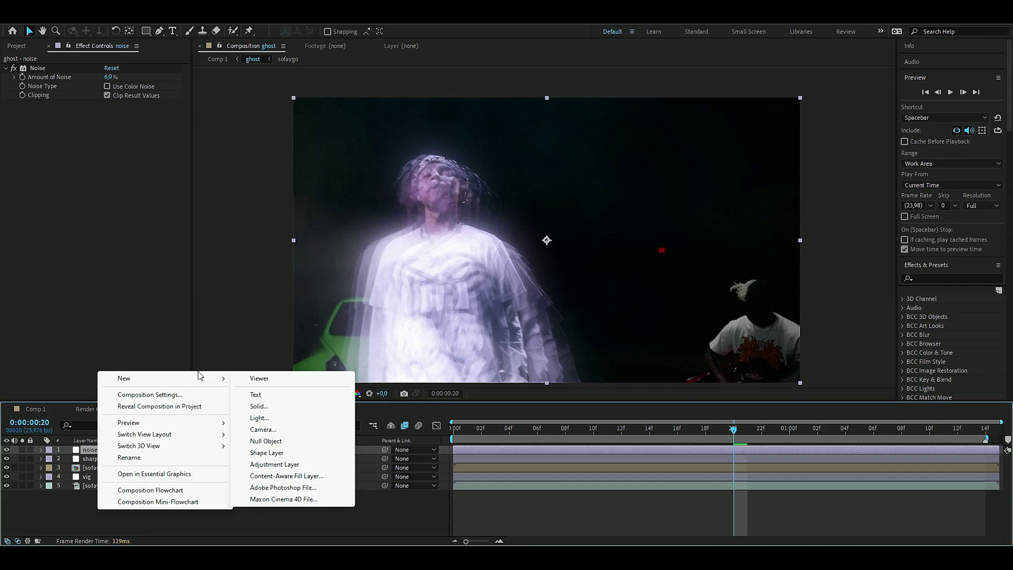
{"action": "left_click", "coordinate": [286, 468]}
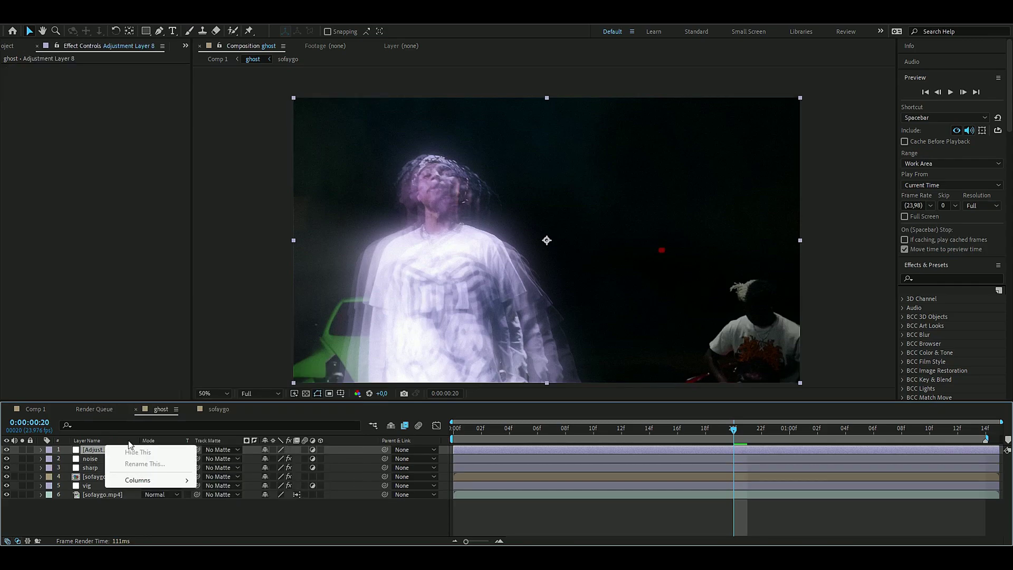
{"action": "key", "text": "ctrl+space"}
{"action": "type", "text": "transform"}
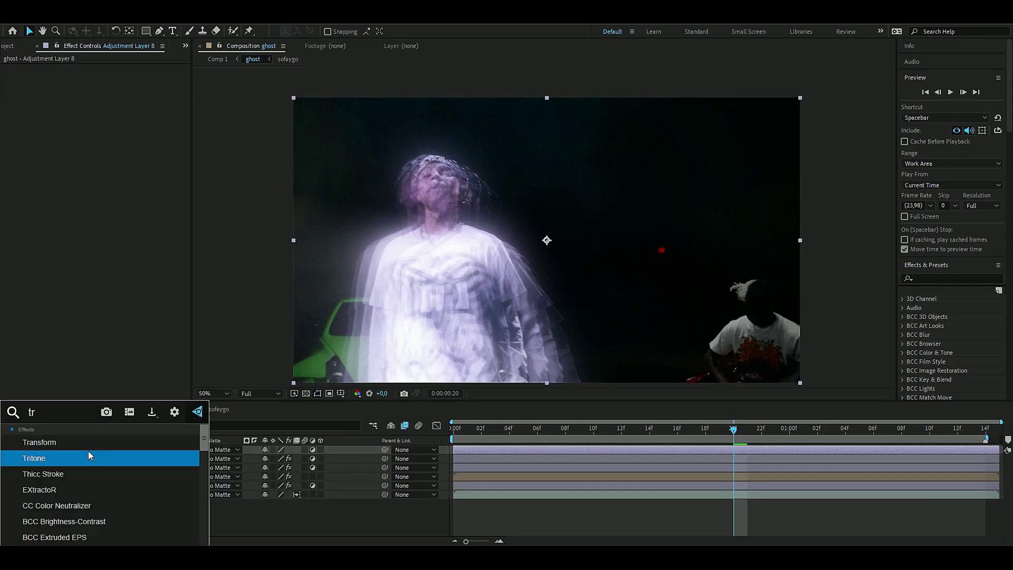
{"action": "key", "text": "Return"}
Step: Raise the Transform Scale to 101 while viewing the shirt at 100%, then move to about one second
{"action": "key", "text": "period"}
{"action": "left_click_drag", "start_coordinate": [273, 299], "coordinate": [408, 270]}
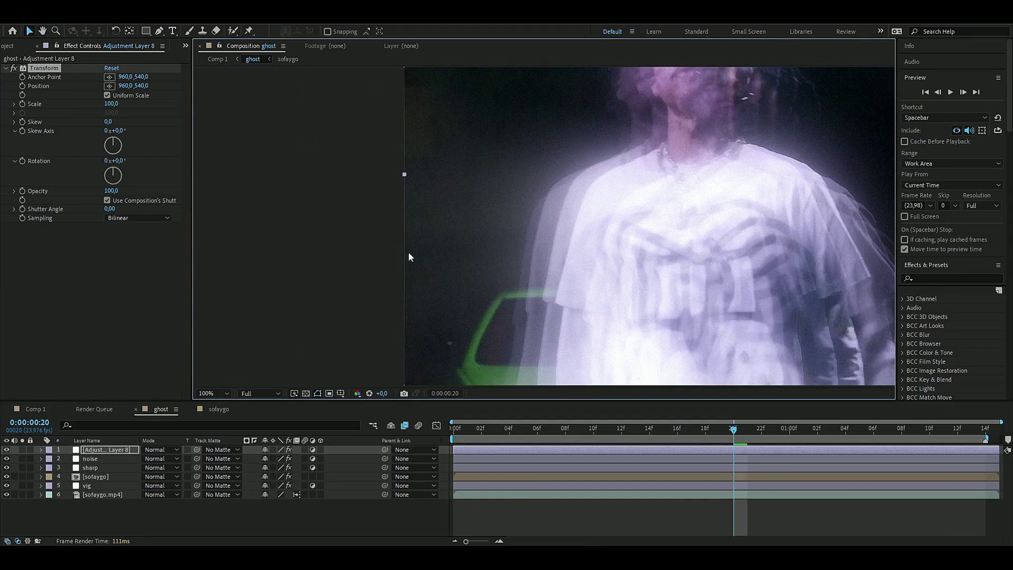
{"action": "left_click", "coordinate": [118, 104]}
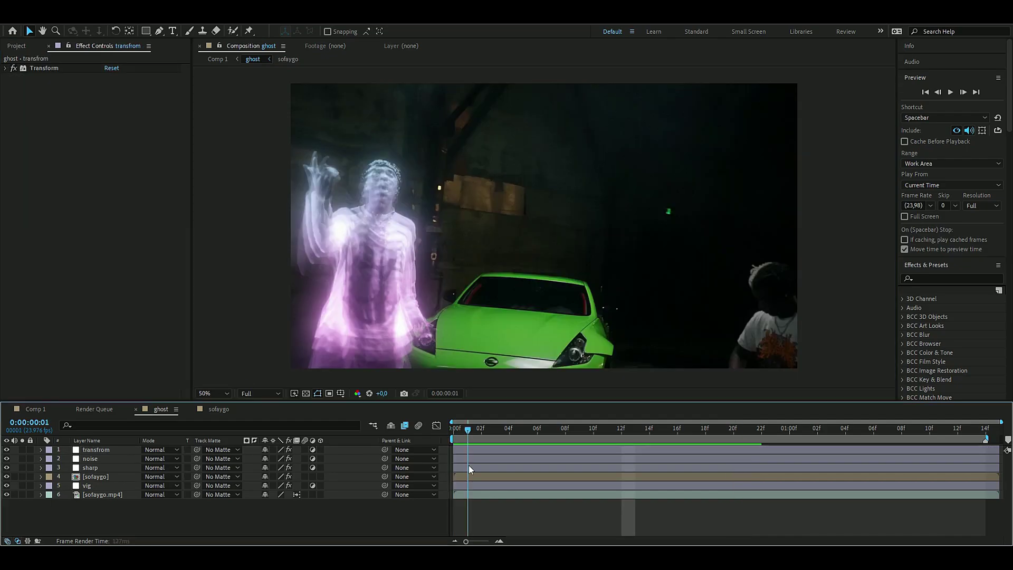
{"action": "left_click_drag", "start_coordinate": [469, 464], "coordinate": [869, 464]}
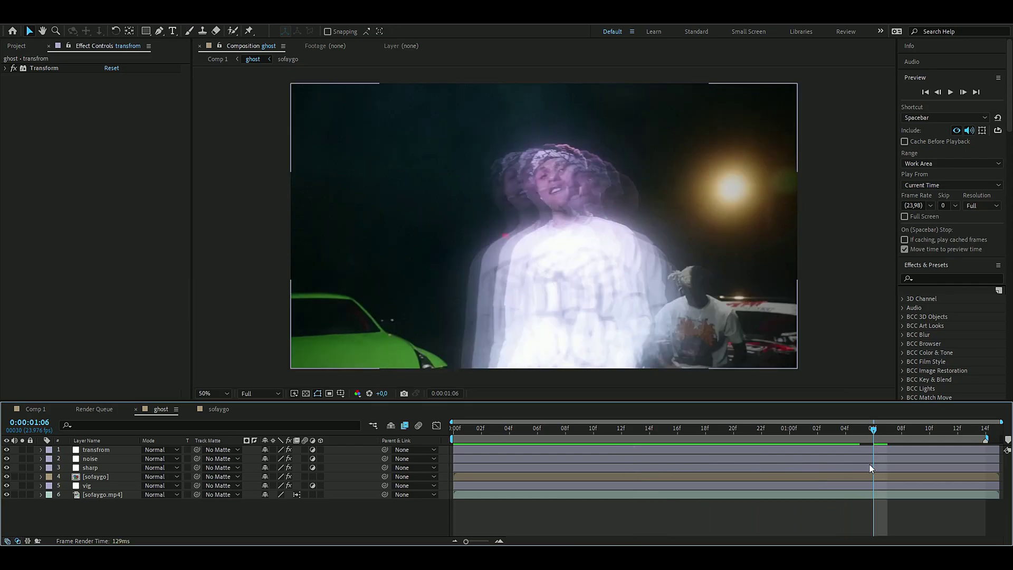